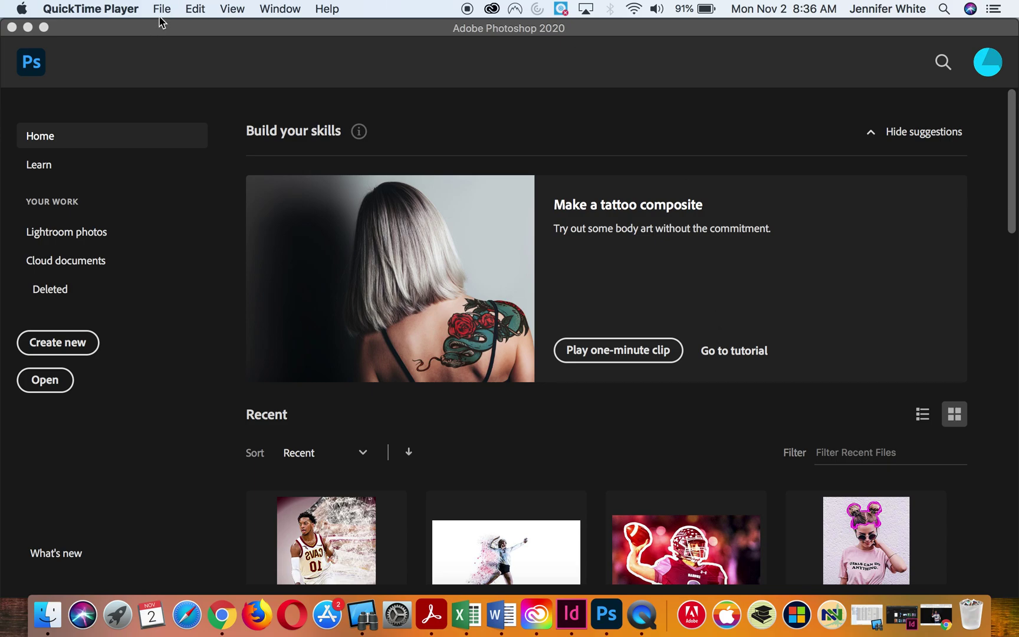
Open wg.jpg from the Desktop in Photoshop
click(604, 619)
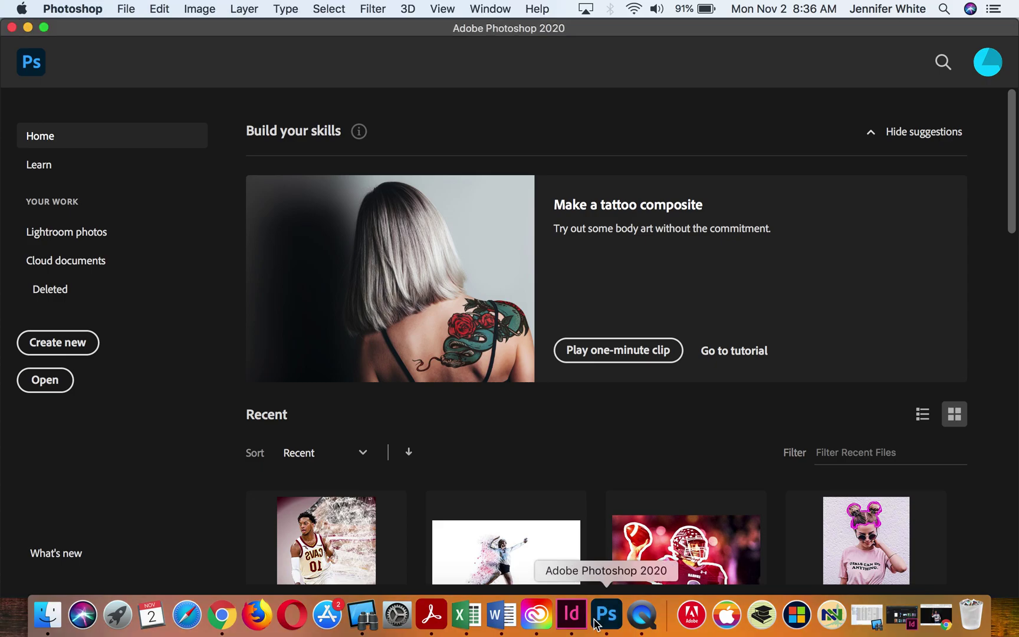
click(126, 8)
click(135, 43)
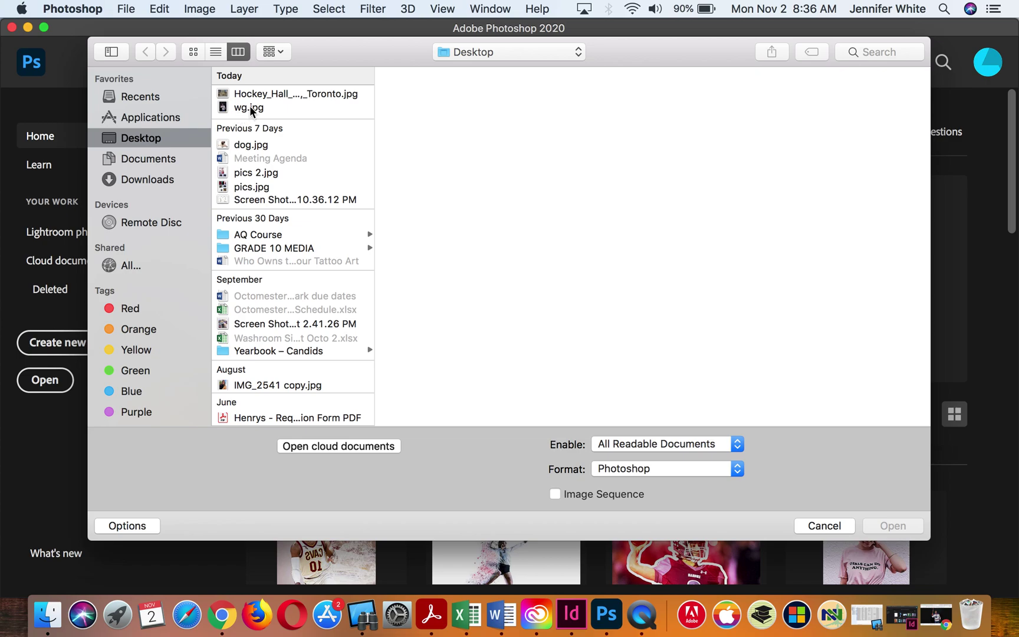
click(250, 107)
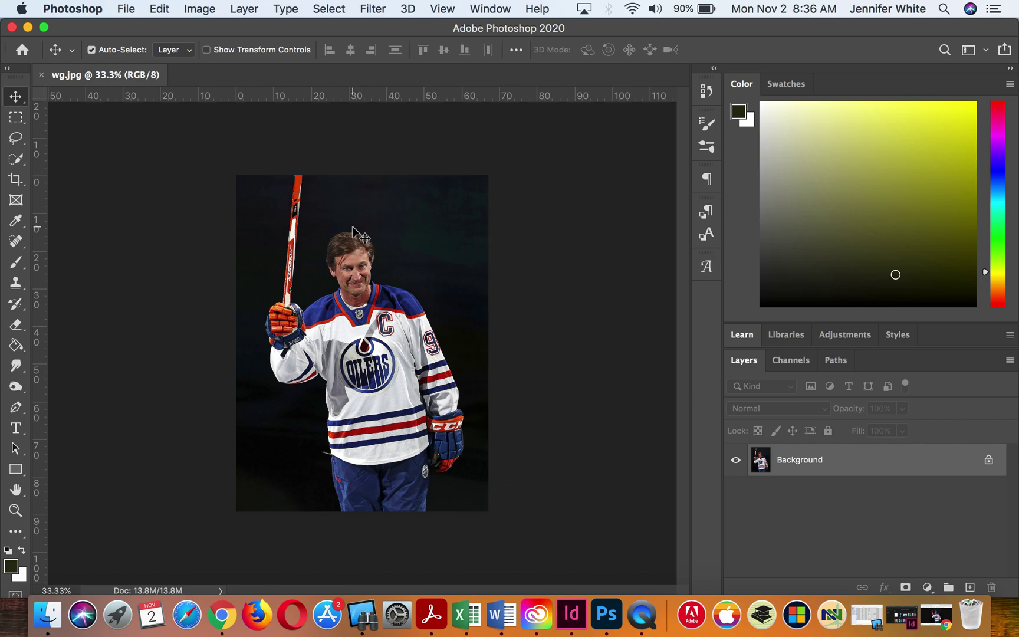
With the Quick Selection tool, run Select Subject to select the hockey player and his stick
click(15, 161)
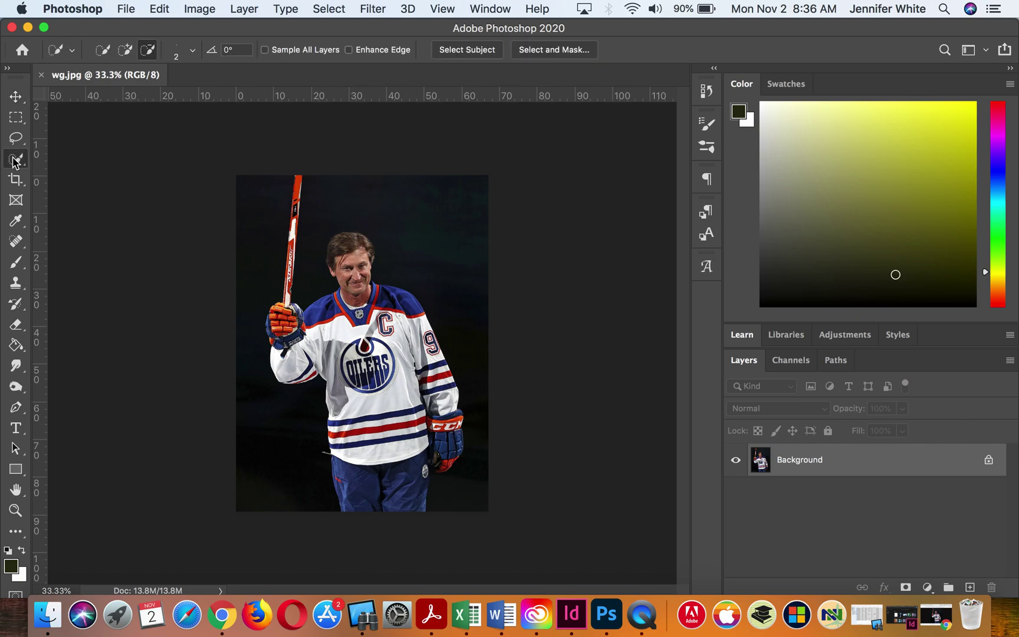
click(465, 50)
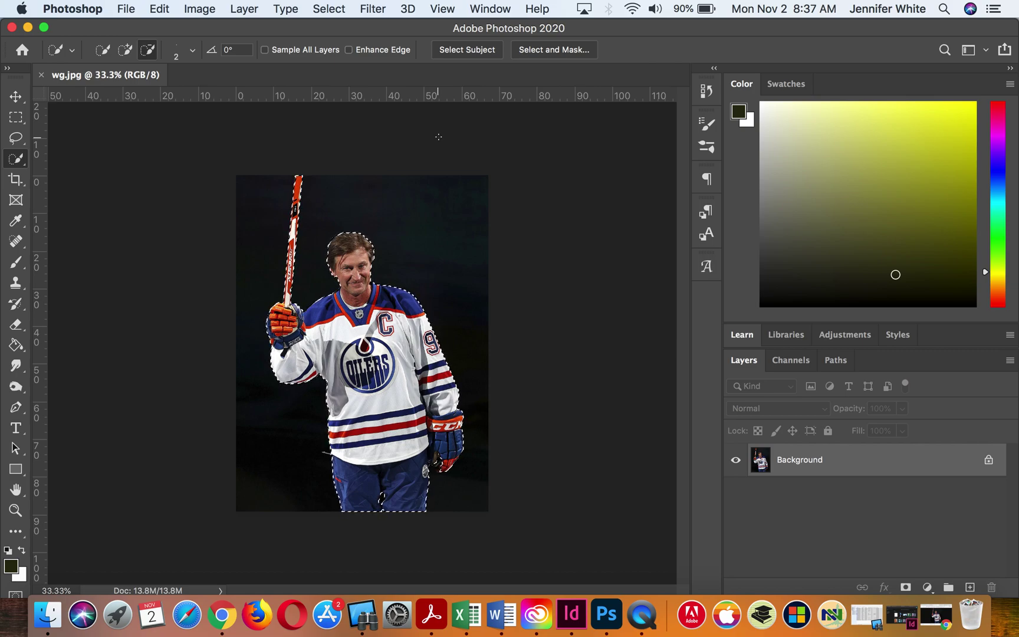
At 200% zoom, add the grey area near the thumb and the lower glove edge to the selection
key(super+equal)
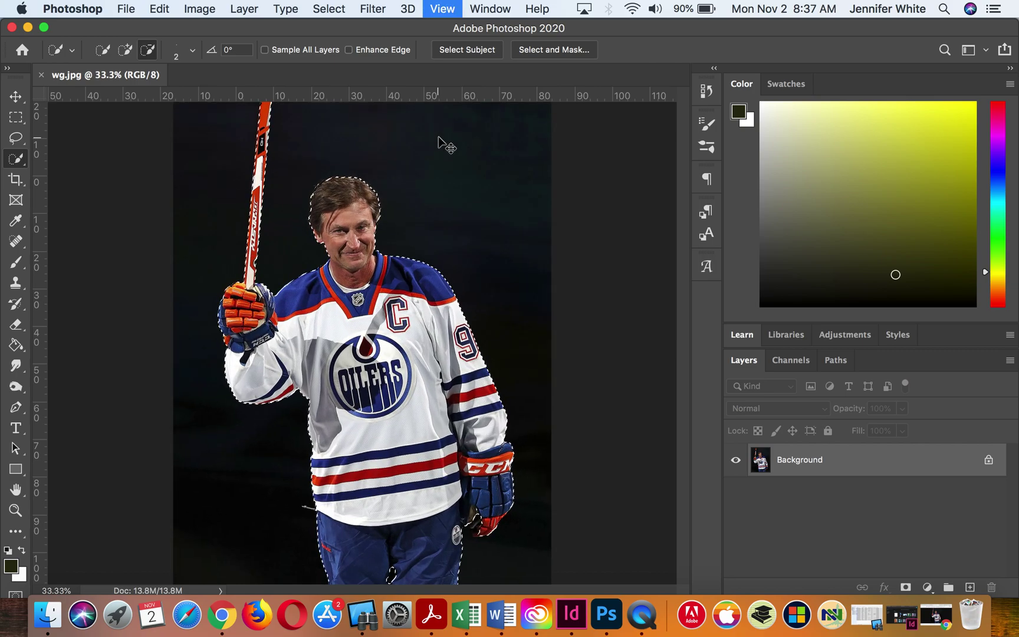
key(super+equal)
scroll(421, 198, up, 5)
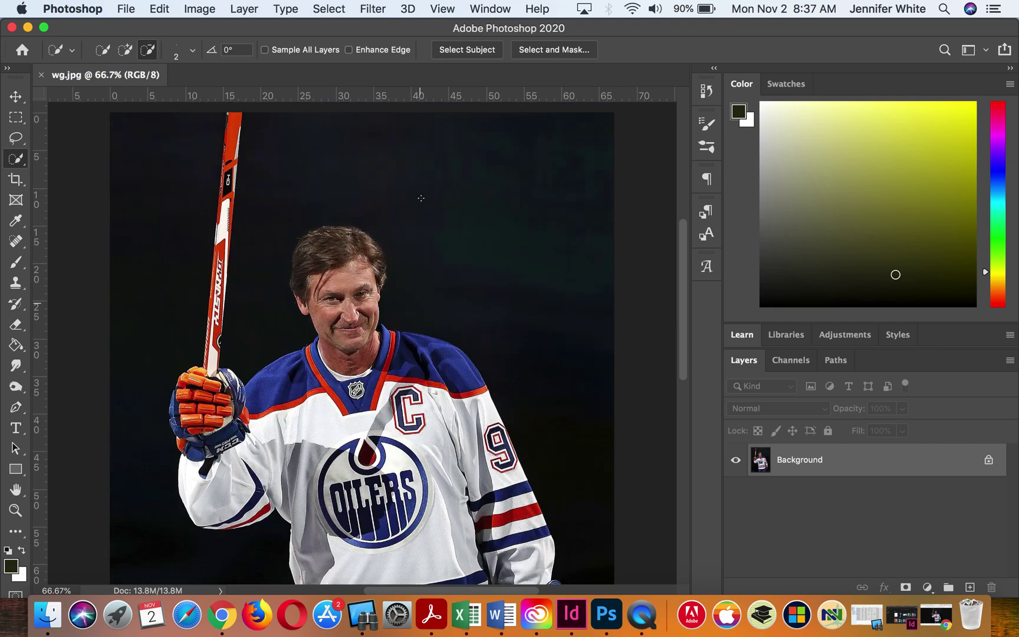
scroll(421, 198, down, 10)
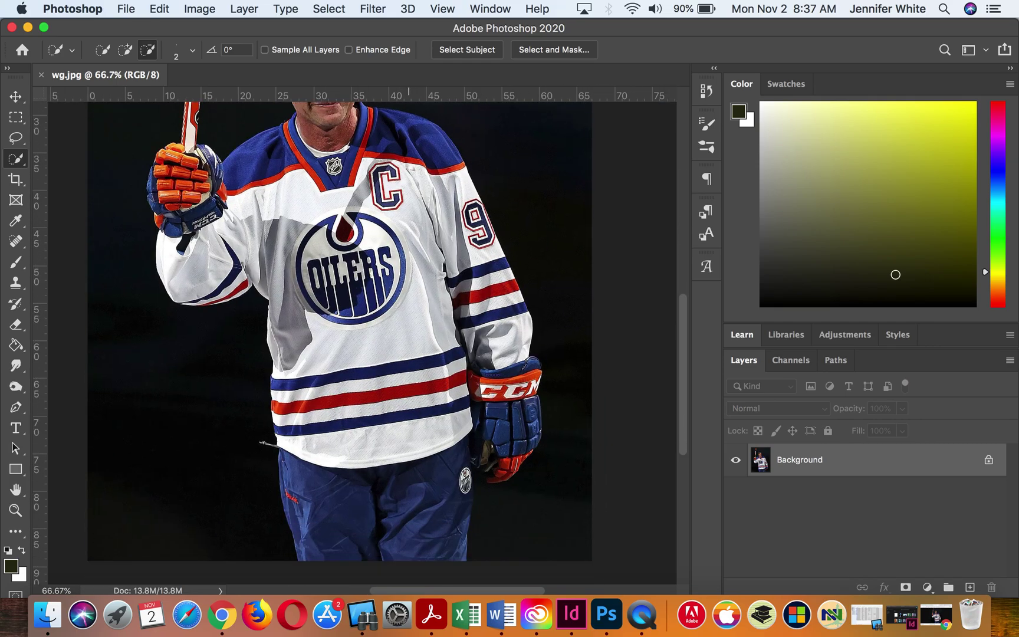
key(super+equal)
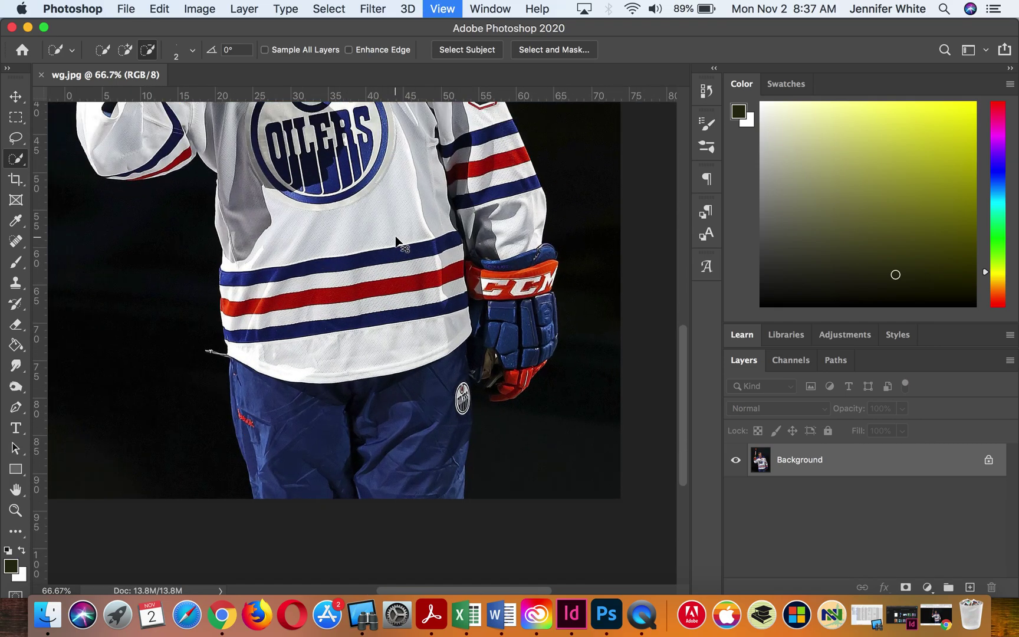
key(super+equal)
scroll(396, 242, down, 5)
scroll(396, 241, right, 5)
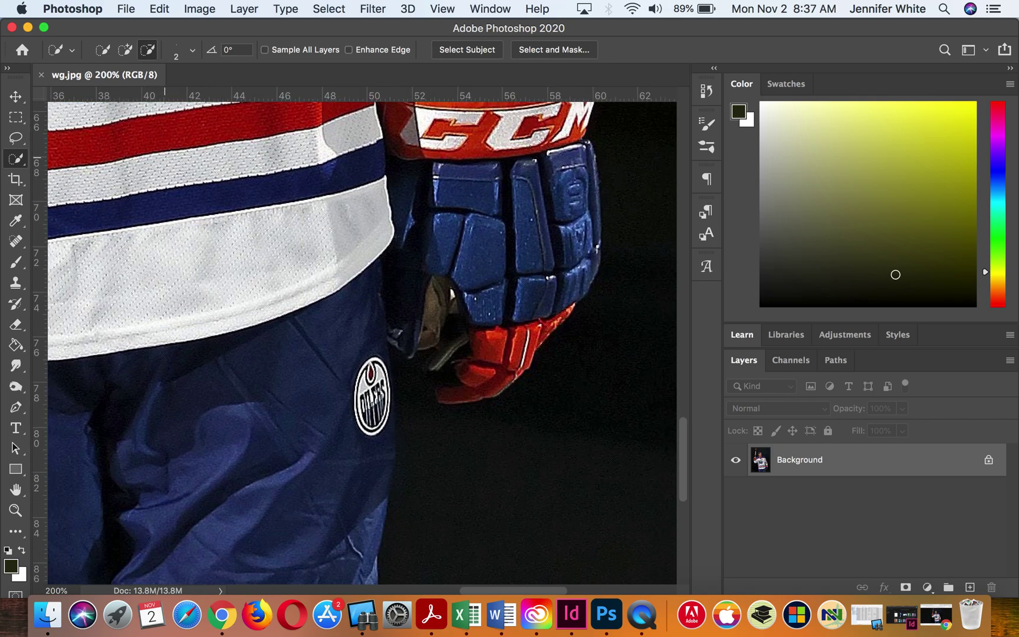
click(125, 49)
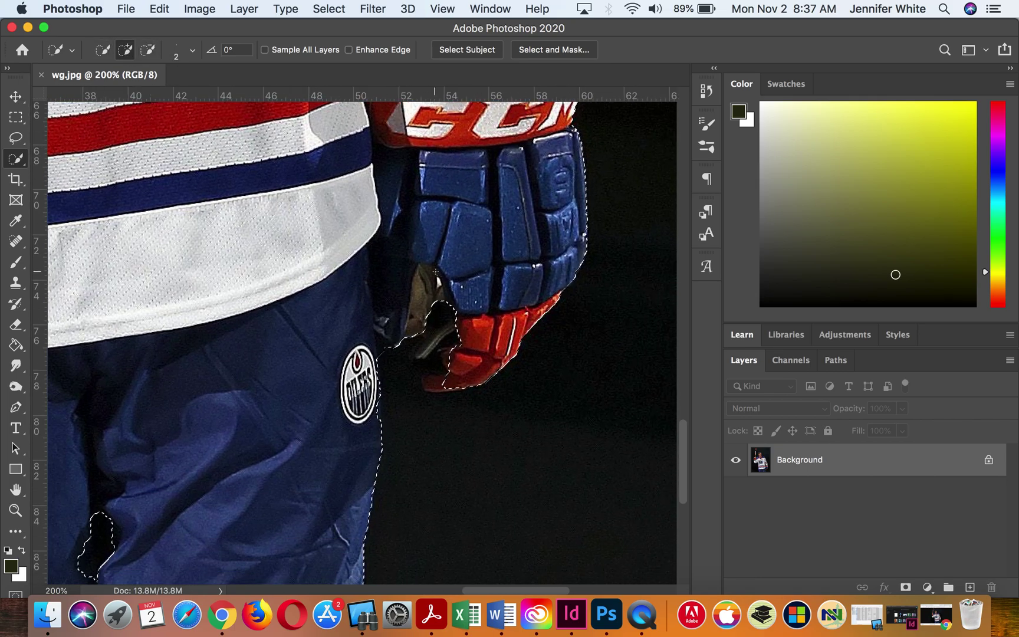
key(bracketright)
key(bracketright)
key(bracketright)
key(bracketright)
key(bracketright)
key(bracketright)
key(bracketright)
key(bracketright)
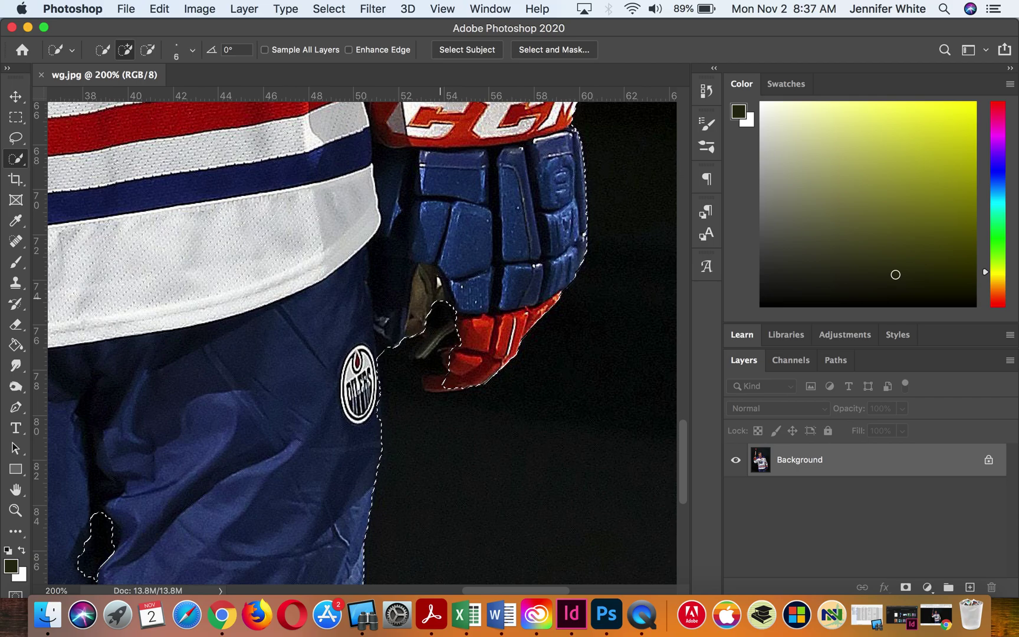
key(bracketright)
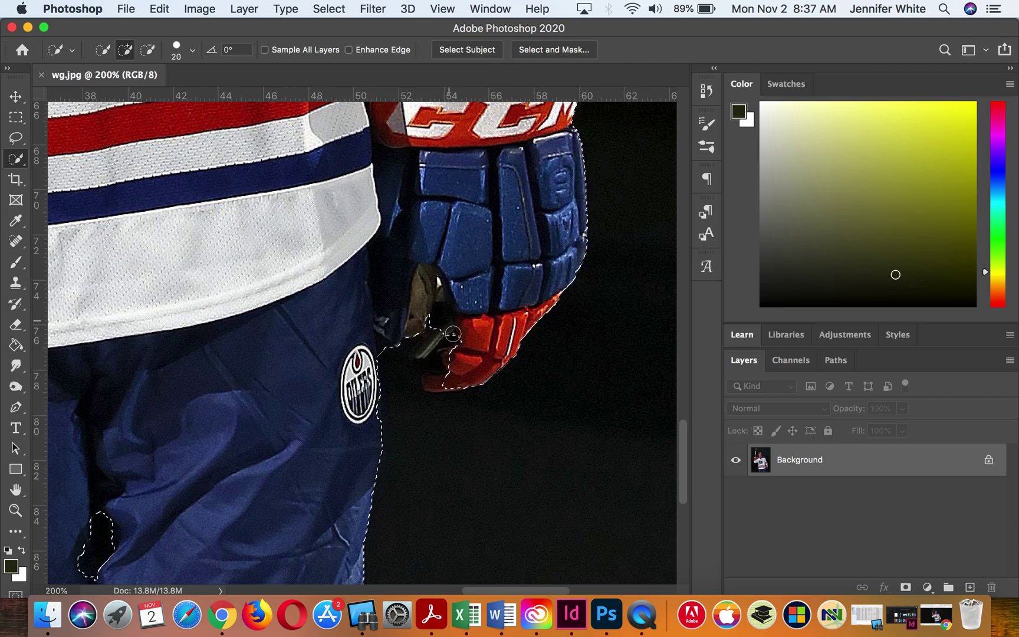
drag(444, 346, 404, 342)
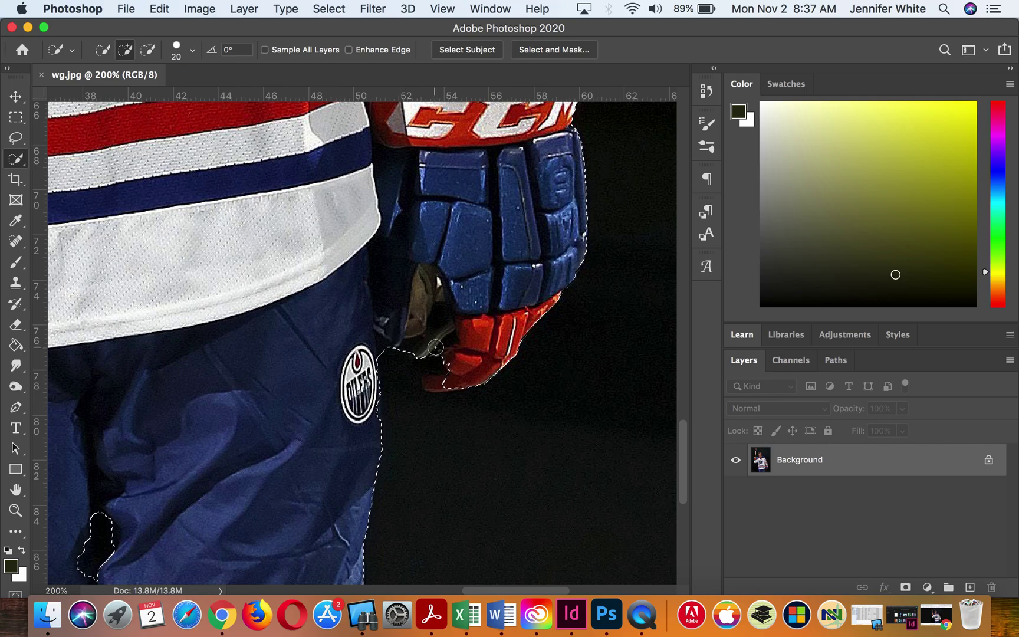
key(bracketleft)
key(bracketleft)
key(bracketleft)
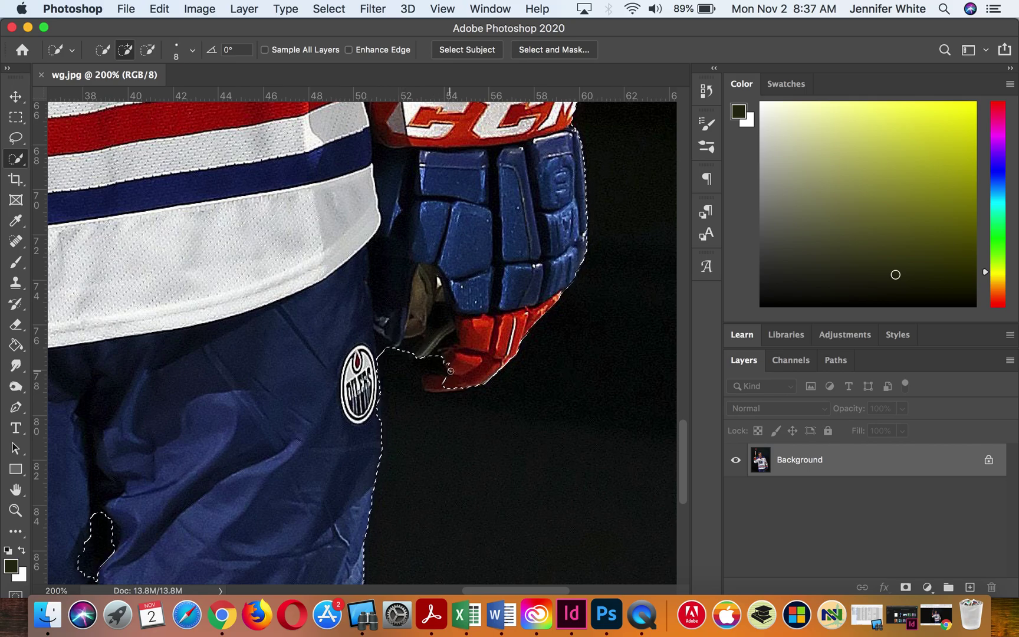
click(443, 382)
click(441, 380)
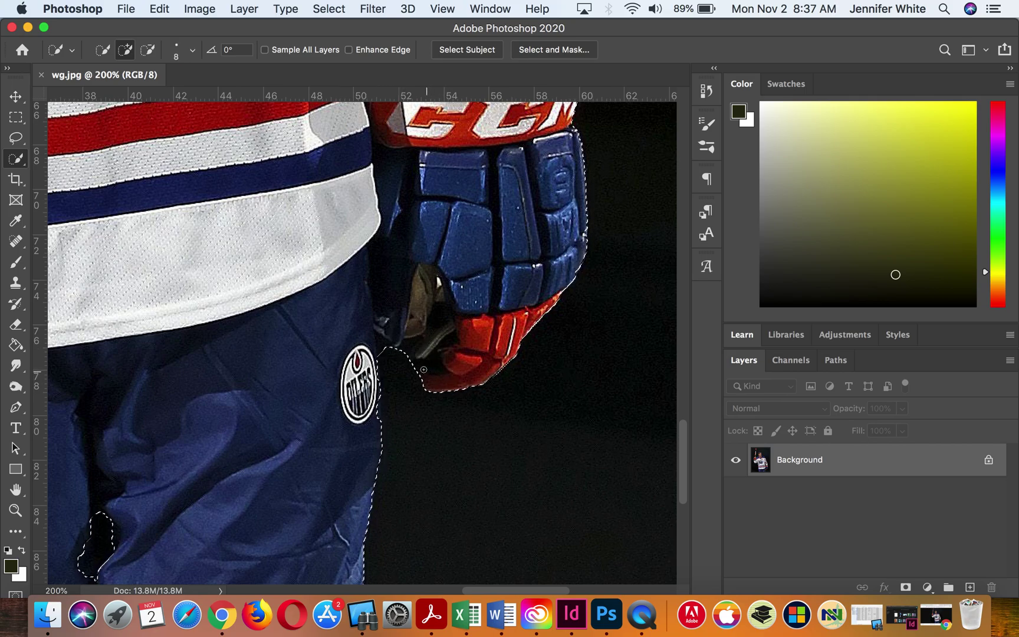
Subtract the dark notch beside the glove cuff from the selection
click(148, 50)
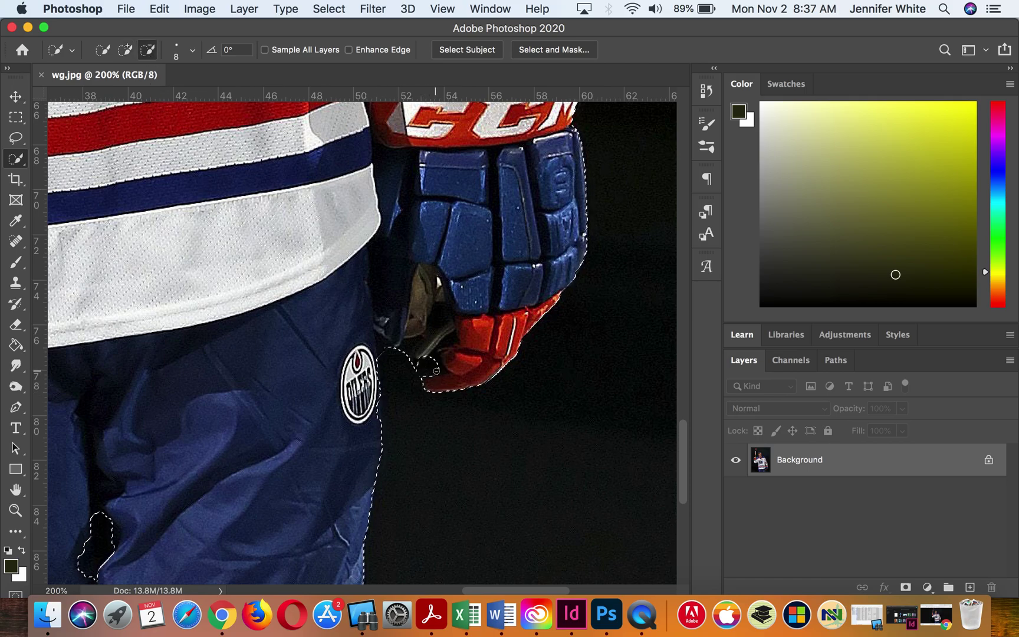
click(438, 370)
drag(411, 364, 406, 386)
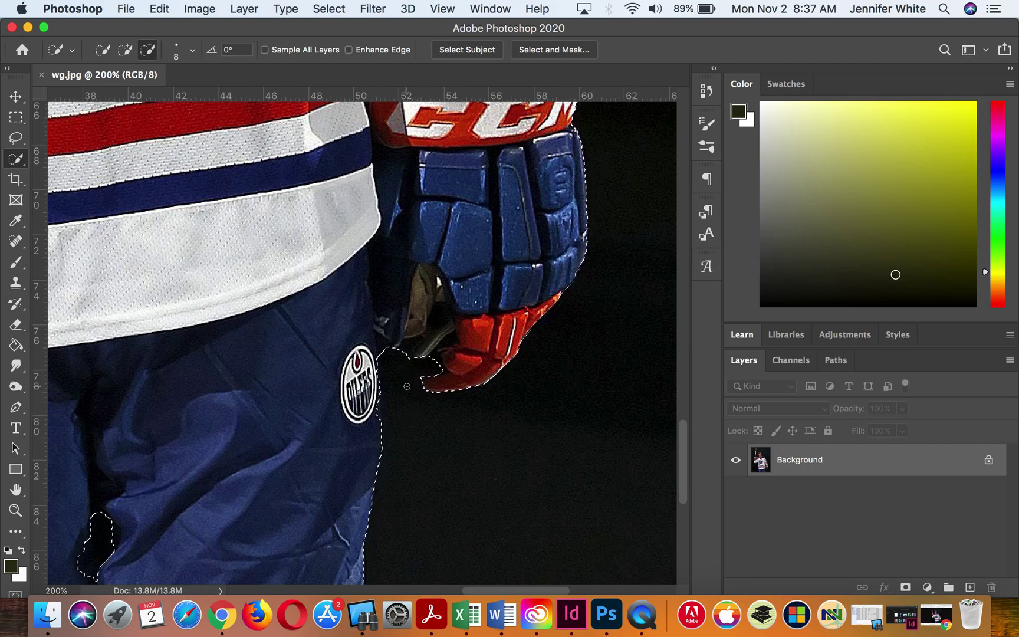
scroll(406, 387, down, 5)
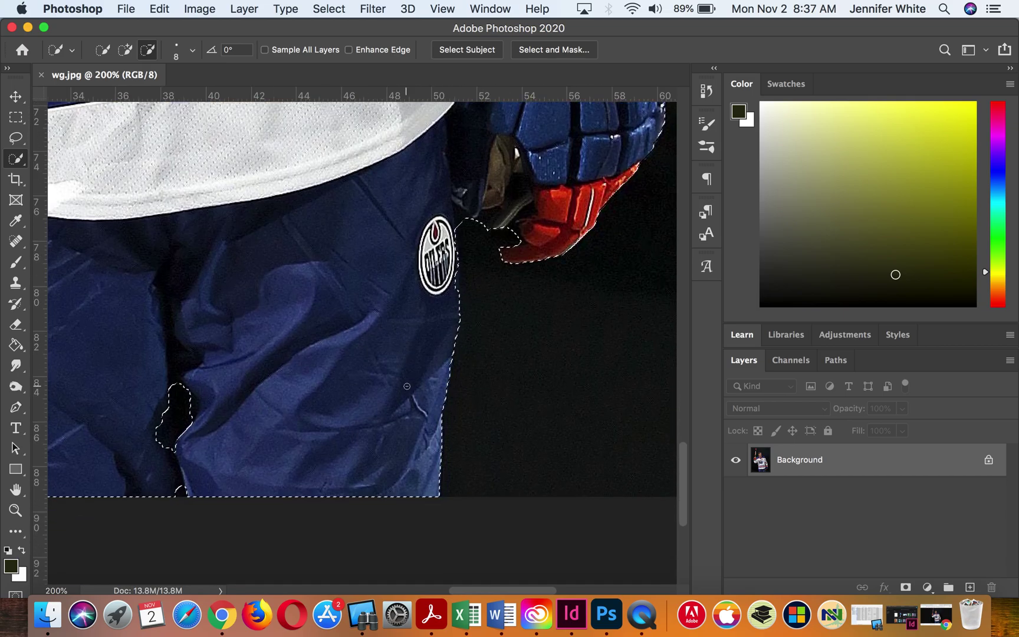
scroll(407, 387, up, 5)
key(super+d)
scroll(407, 386, up, 3)
scroll(406, 386, right, 3)
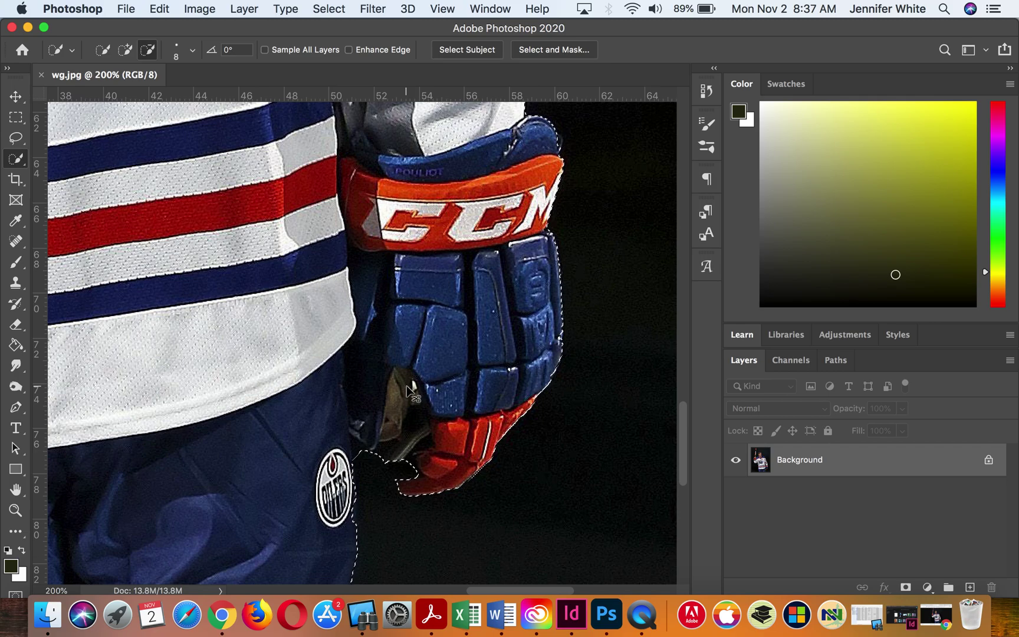
Copy the selected player to Layer 1, hide the Background, and zoom out to view the cutout
key(super+j)
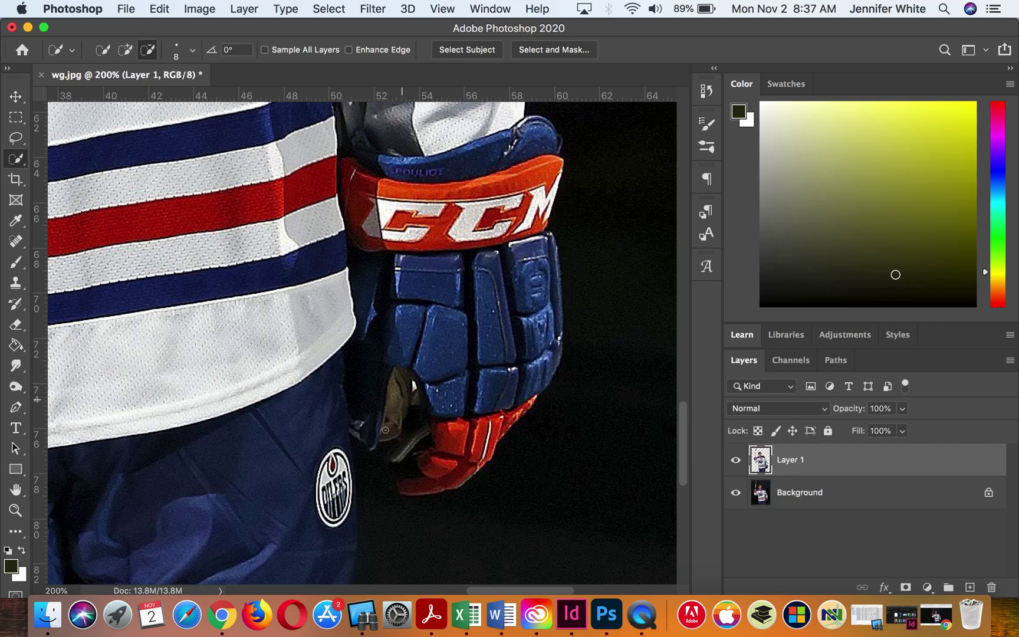
click(736, 493)
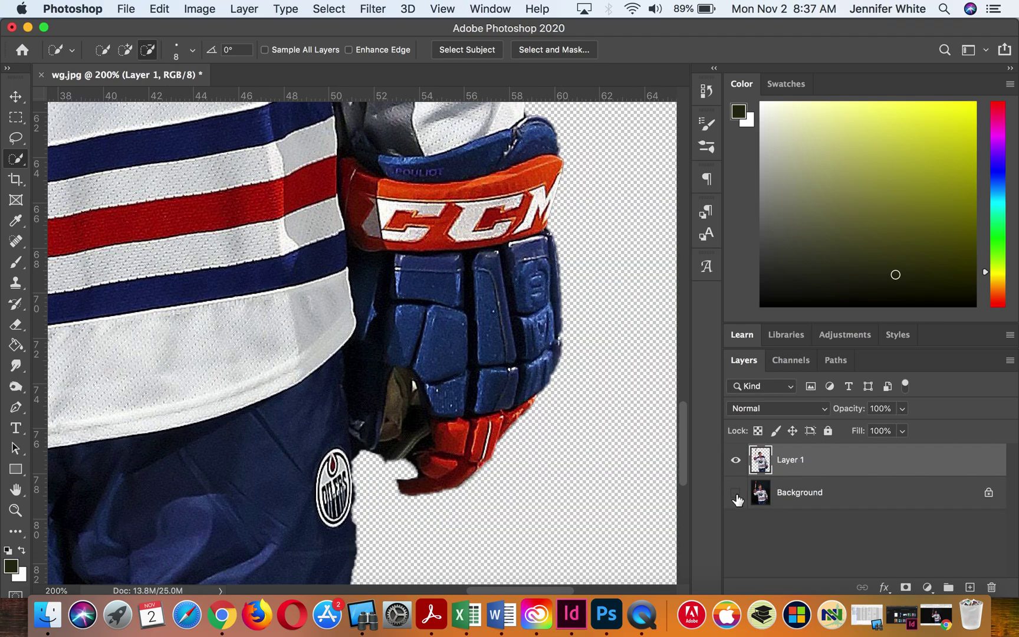
key(super+minus)
key(super+minus)
key(super+minus)
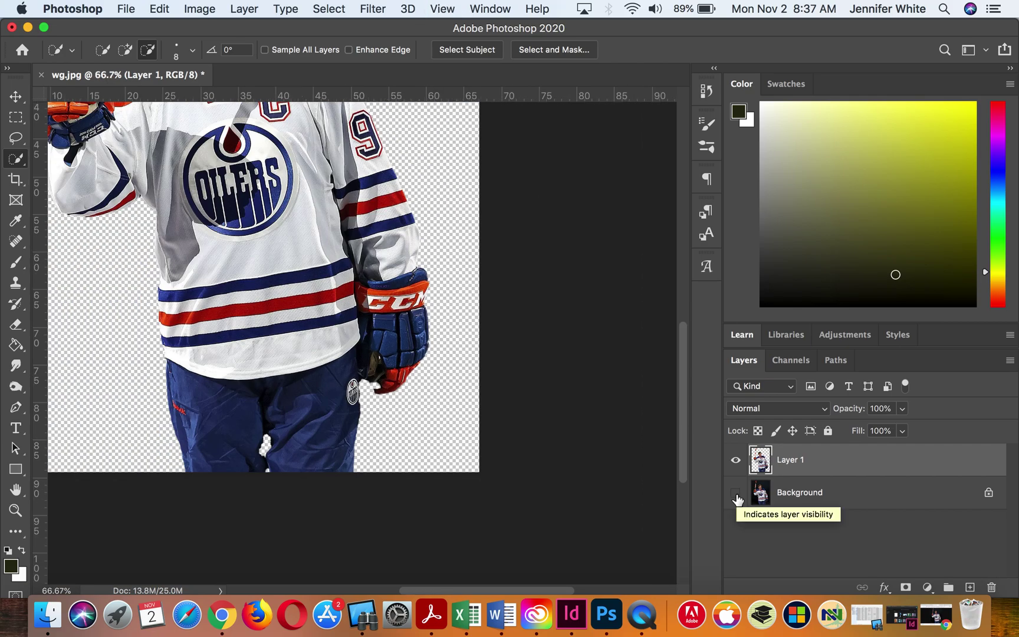
scroll(584, 398, up, 10)
scroll(584, 398, left, 4)
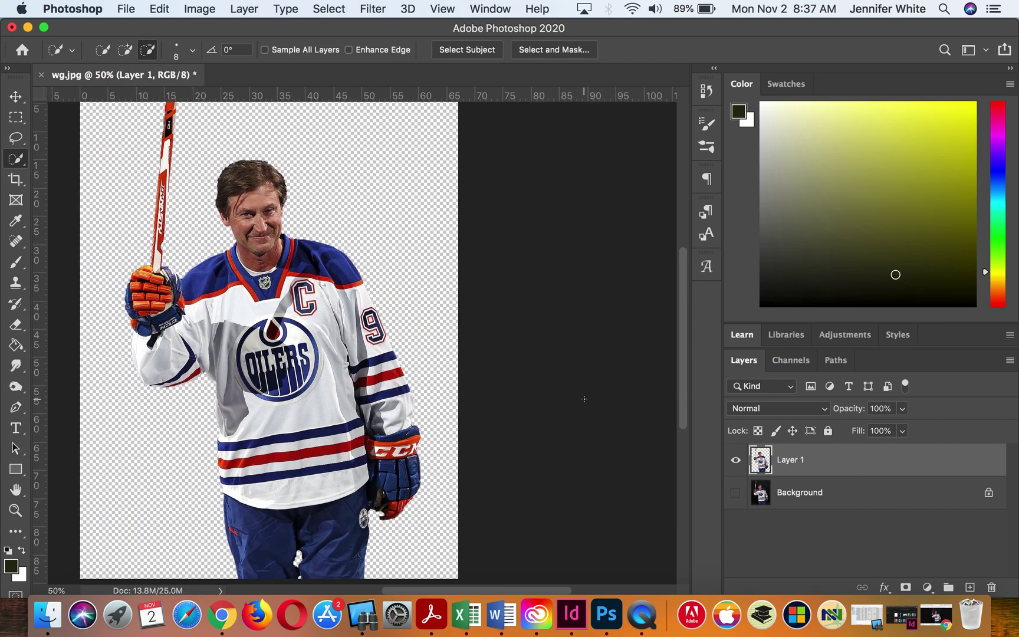
scroll(584, 399, left, 1)
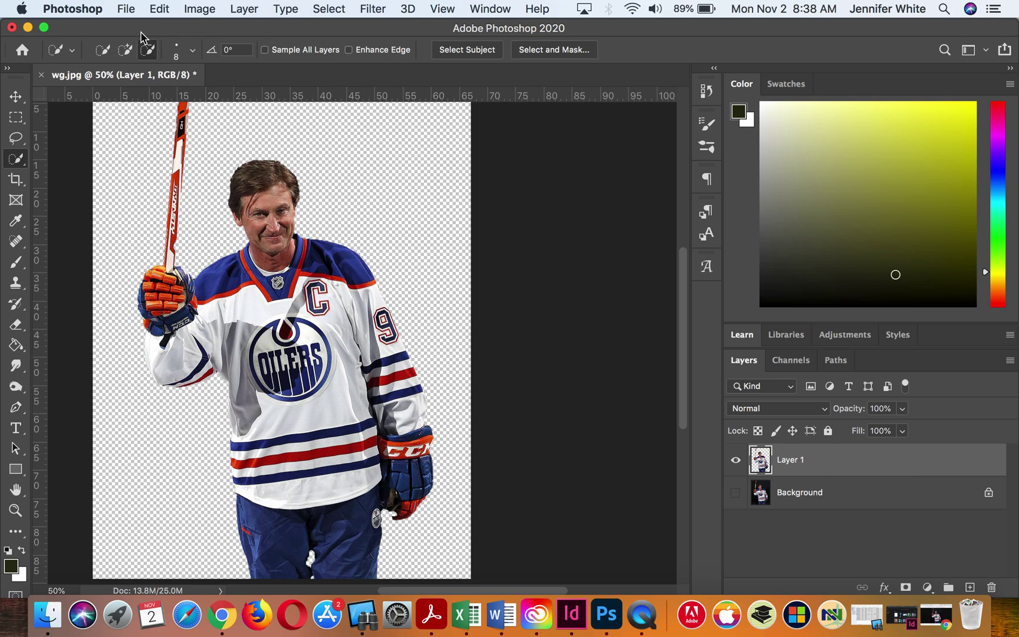
Save the cutout to the Desktop as wg.png in PNG format with default PNG options
click(128, 9)
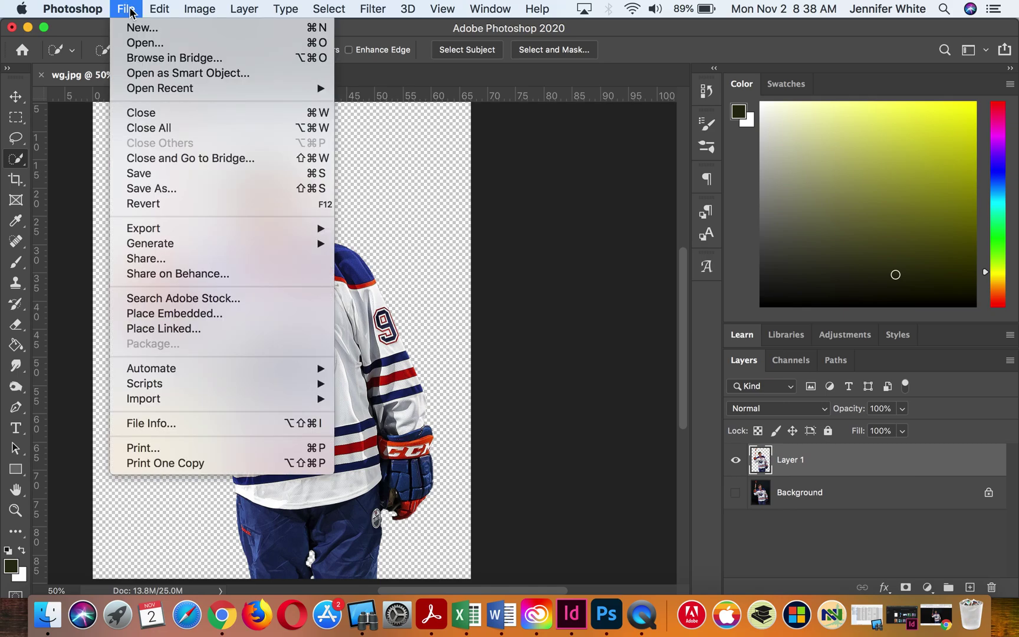
click(148, 187)
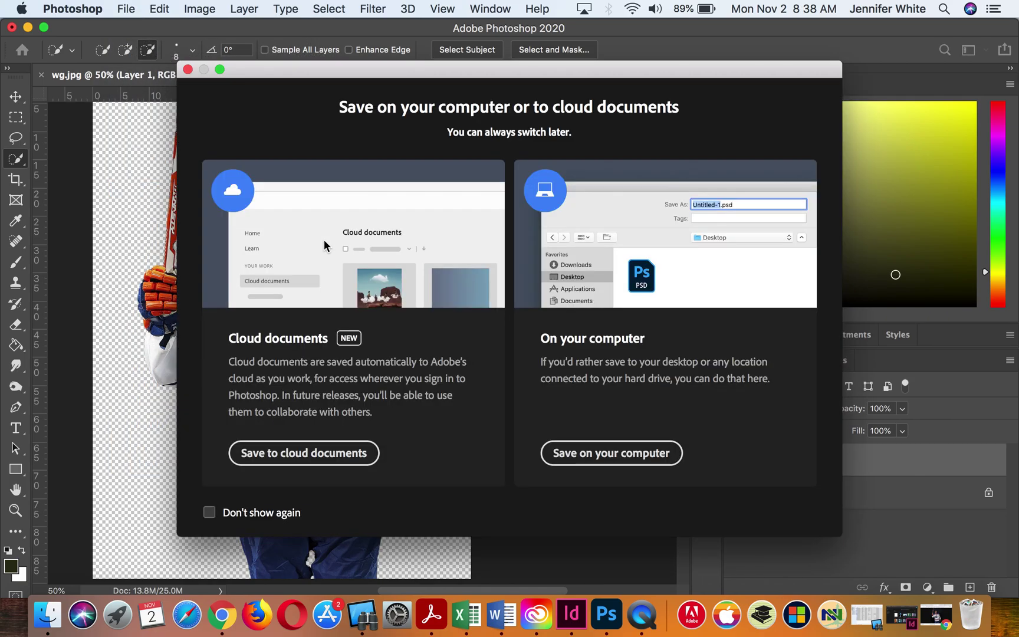
click(610, 452)
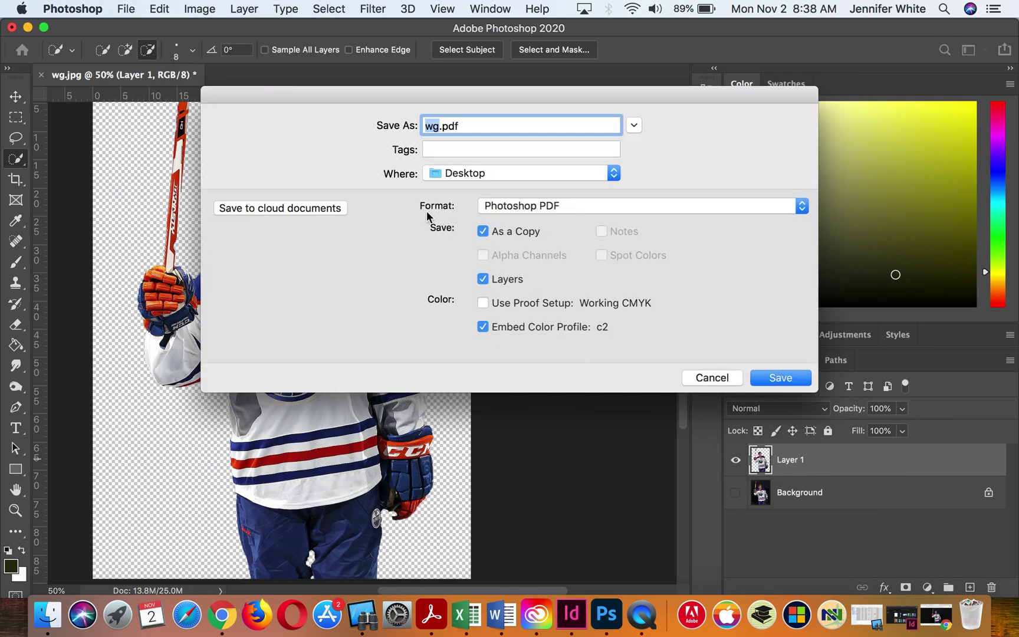
click(541, 206)
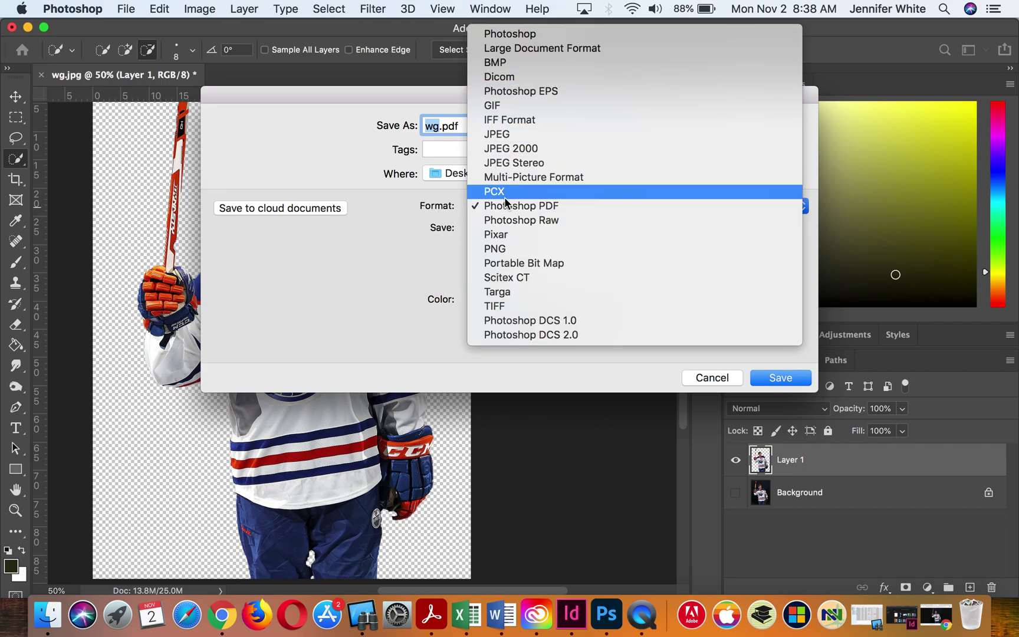
click(498, 249)
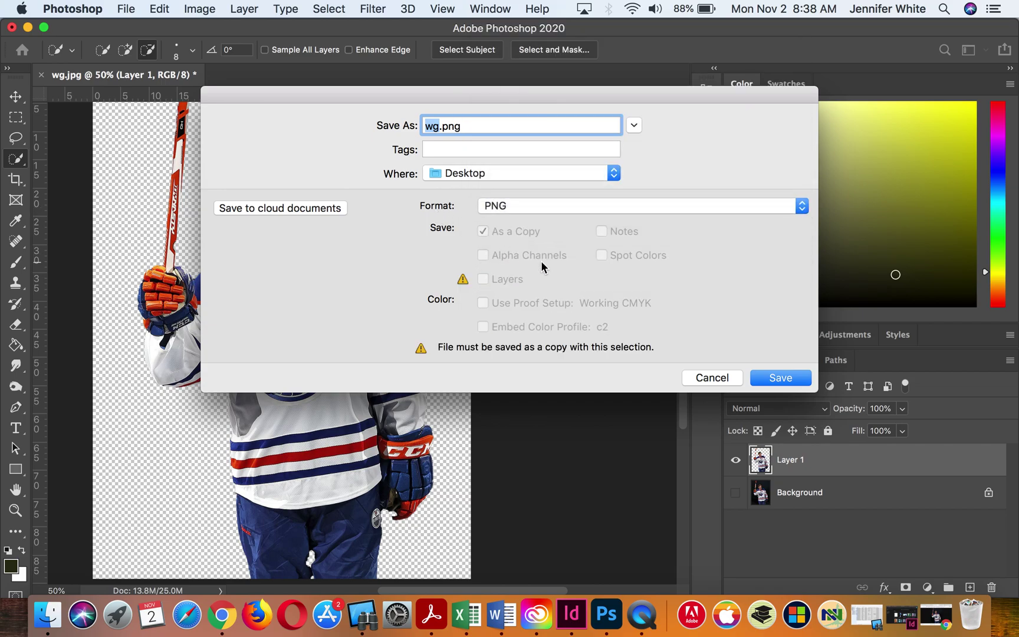
click(776, 378)
click(620, 247)
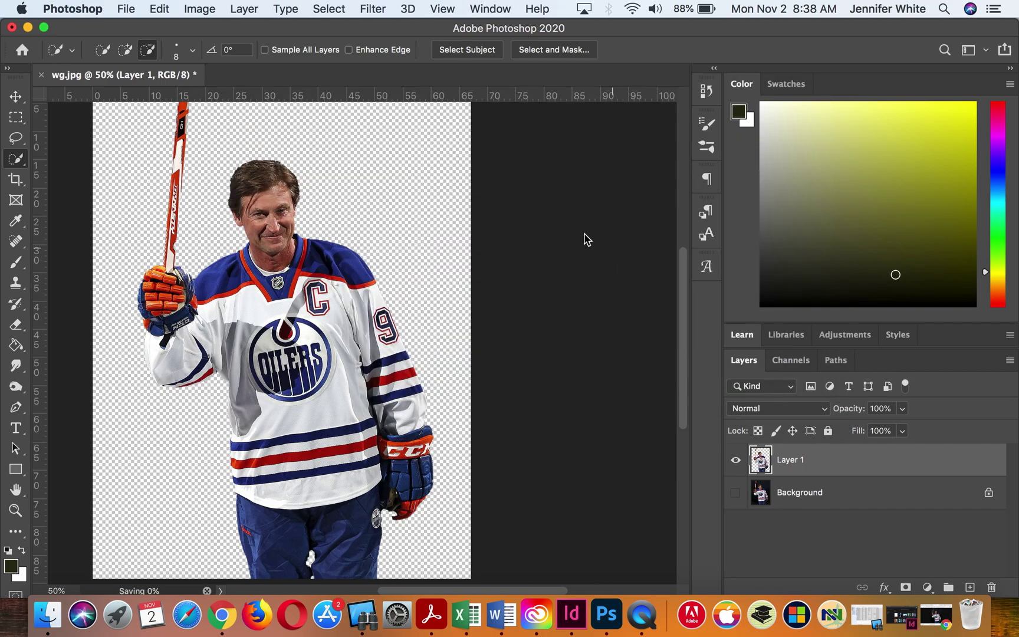
In InDesign, create a new Letter print document measured in inches
click(573, 619)
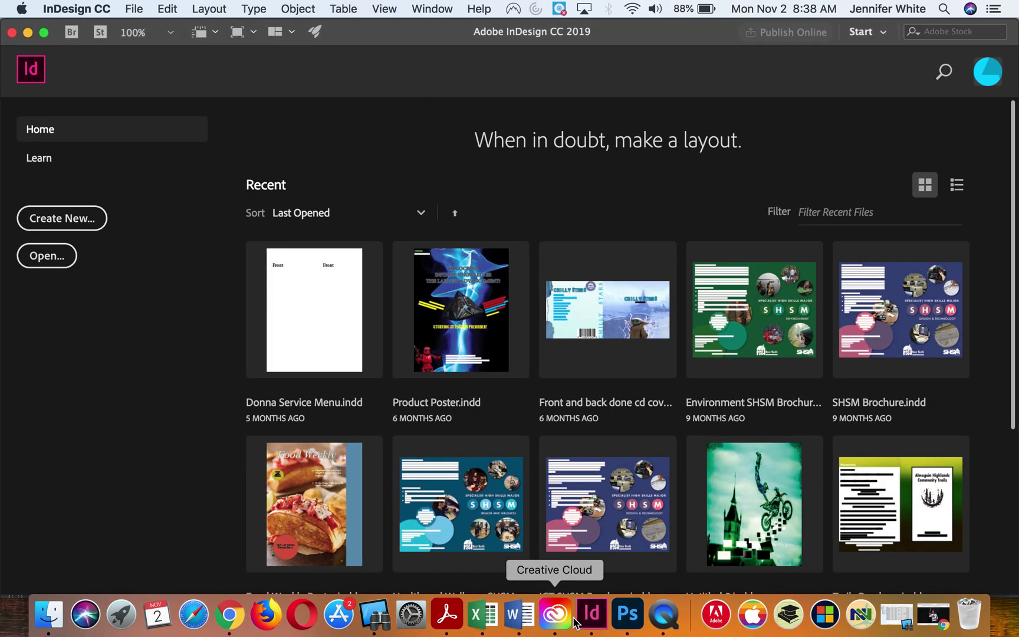
click(65, 219)
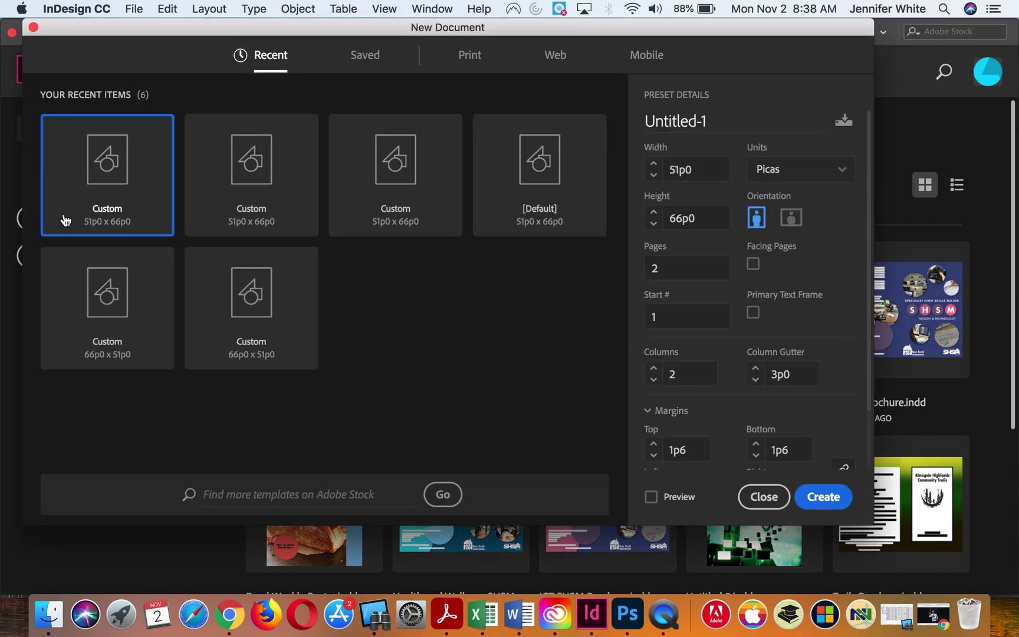
click(470, 56)
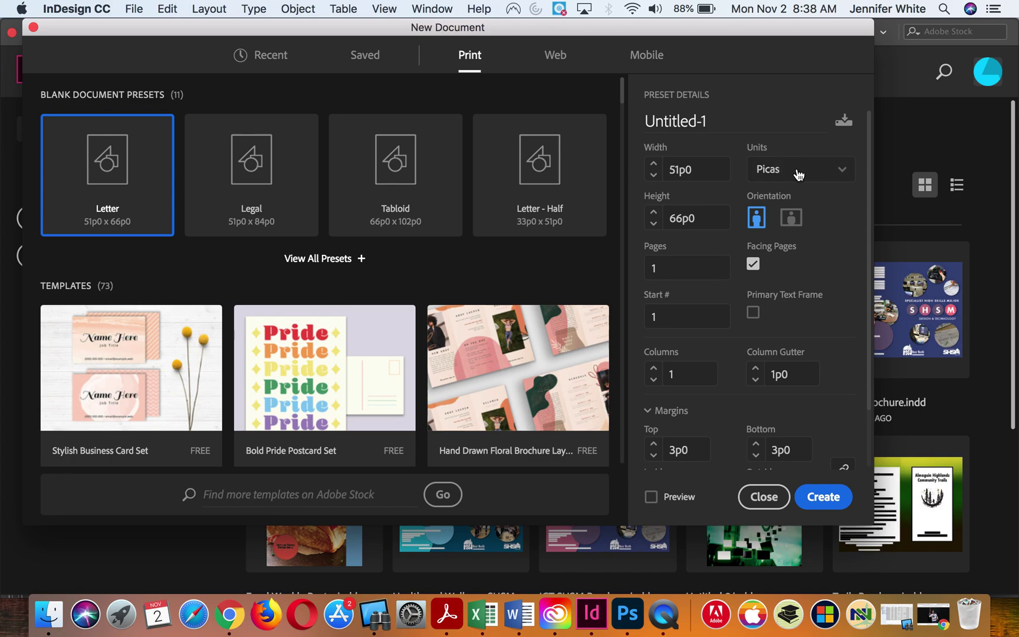
click(842, 170)
click(777, 254)
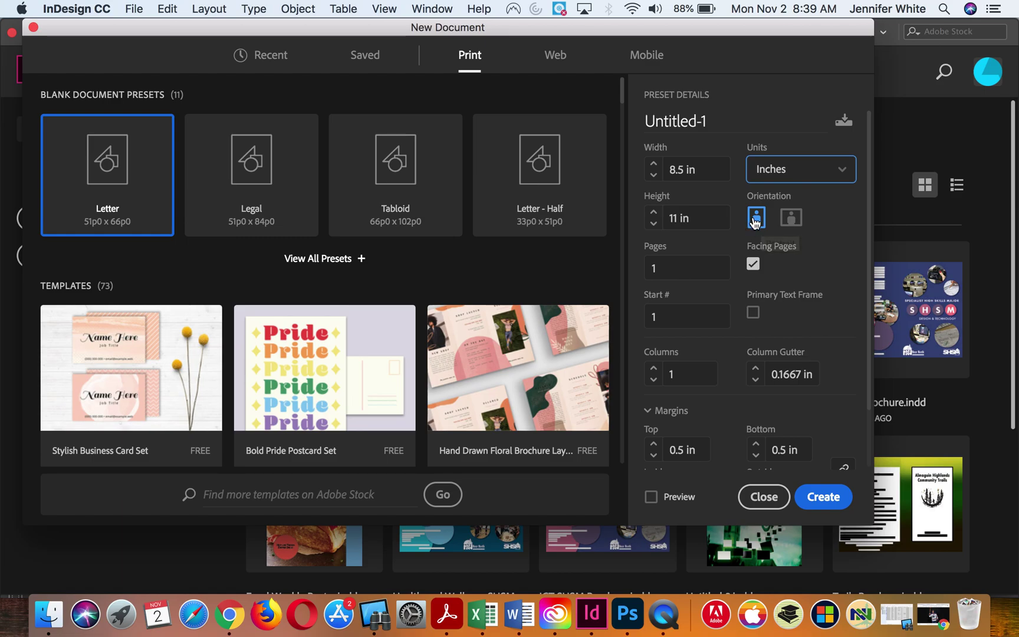
click(825, 496)
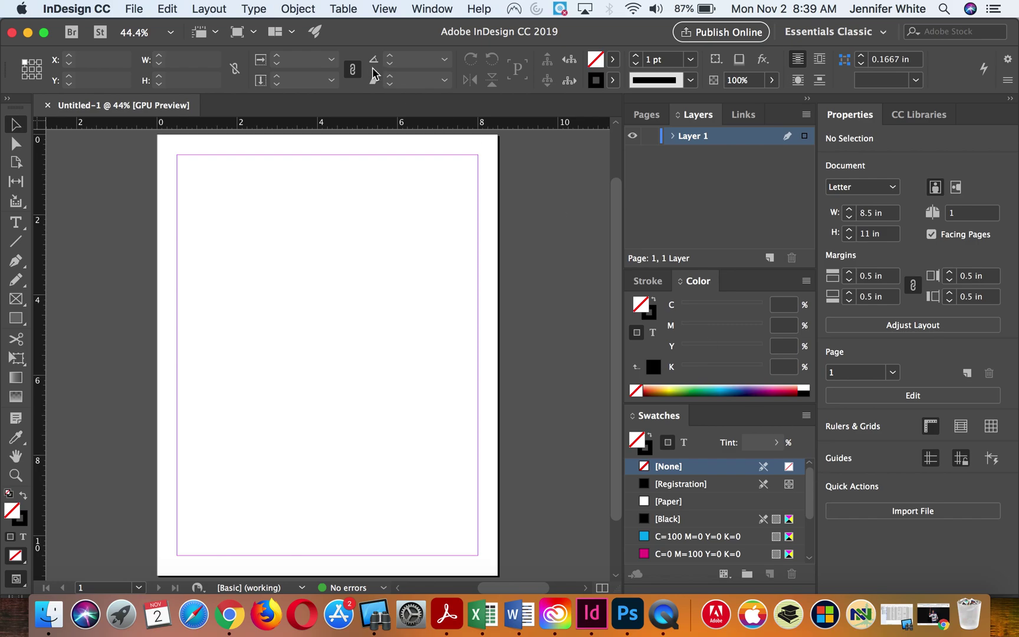
Open the File menu in the new Untitled-1 document
click(136, 9)
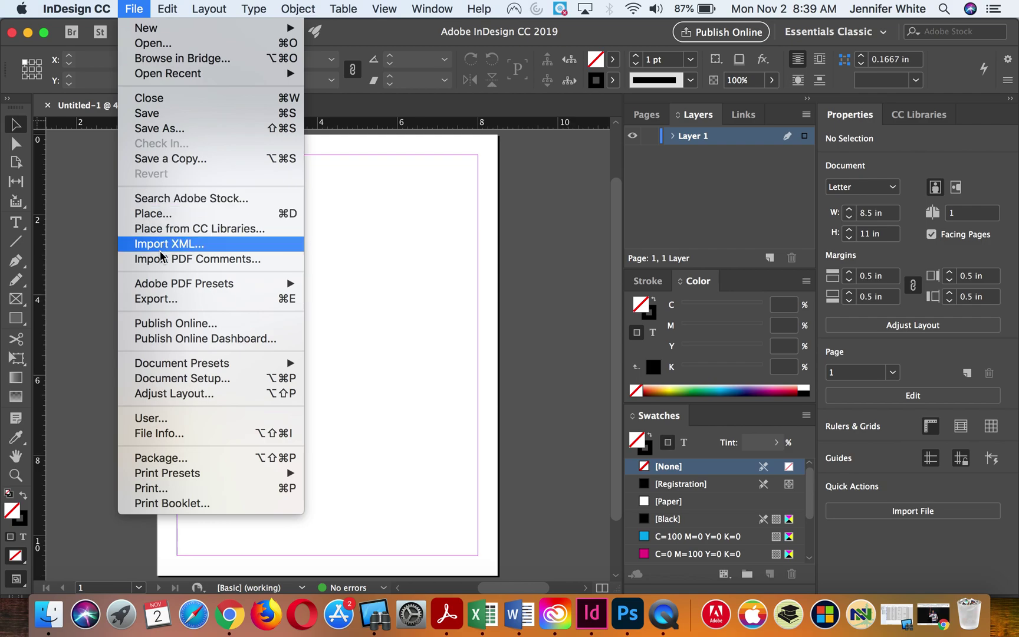
Place Hockey_Hall_of_Fame,_Toronto.jpg from the Desktop and move it to the page's top-left corner
click(160, 214)
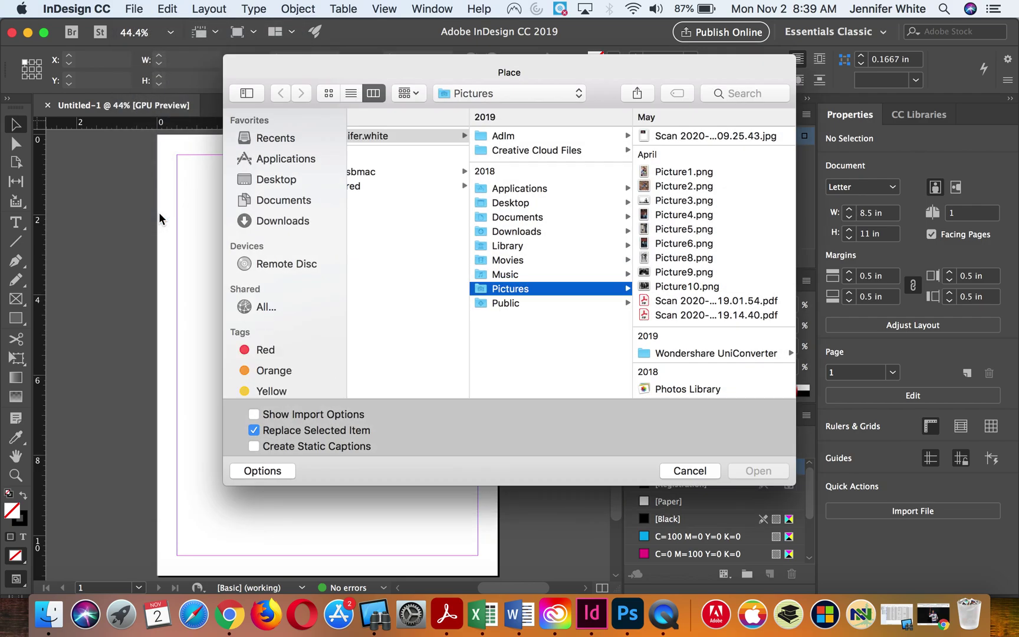
click(276, 179)
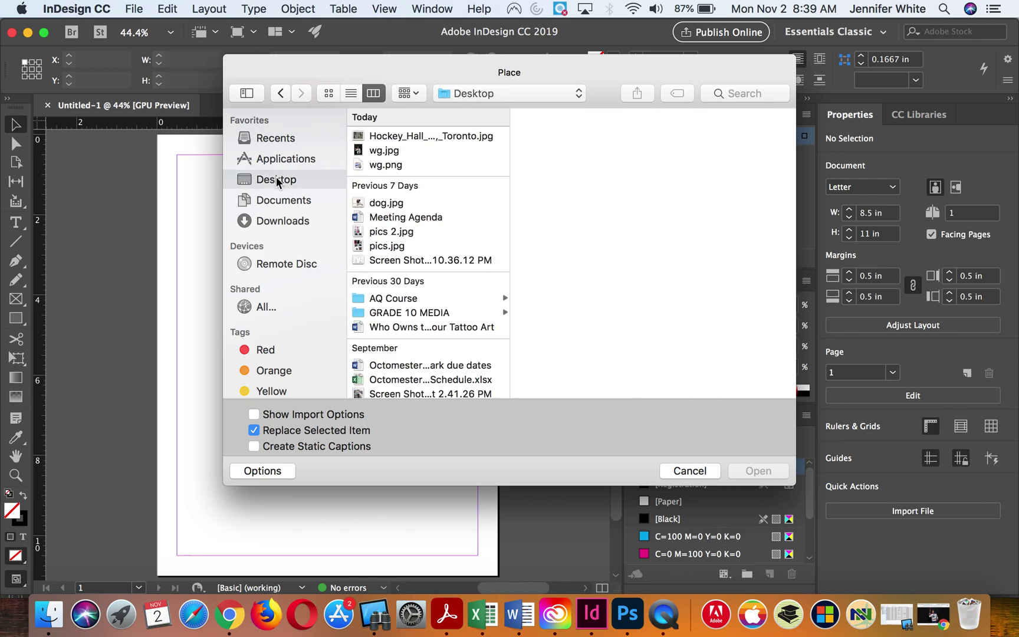
click(411, 139)
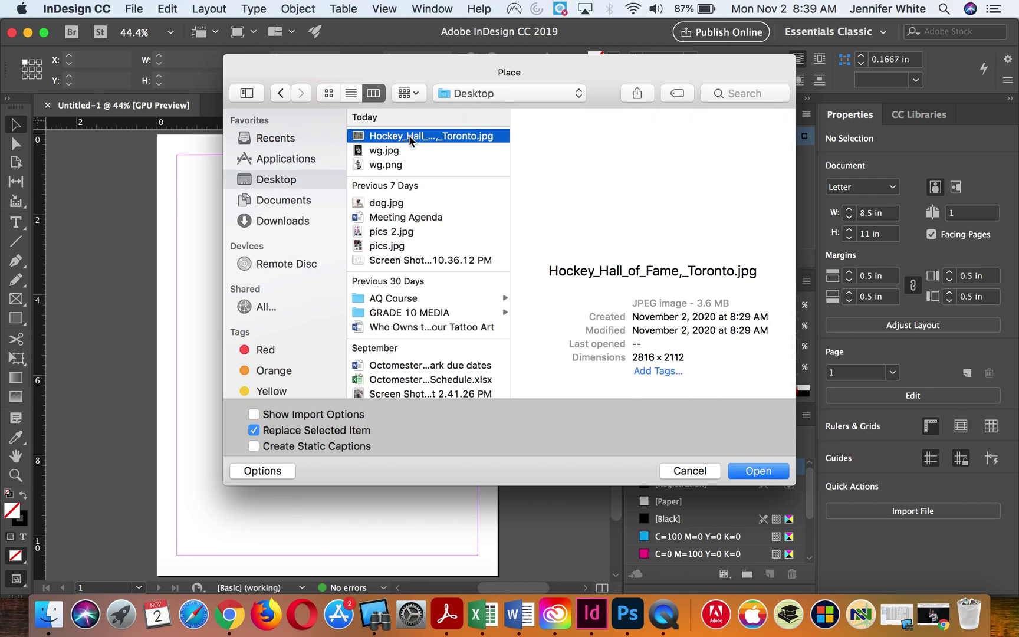
click(765, 473)
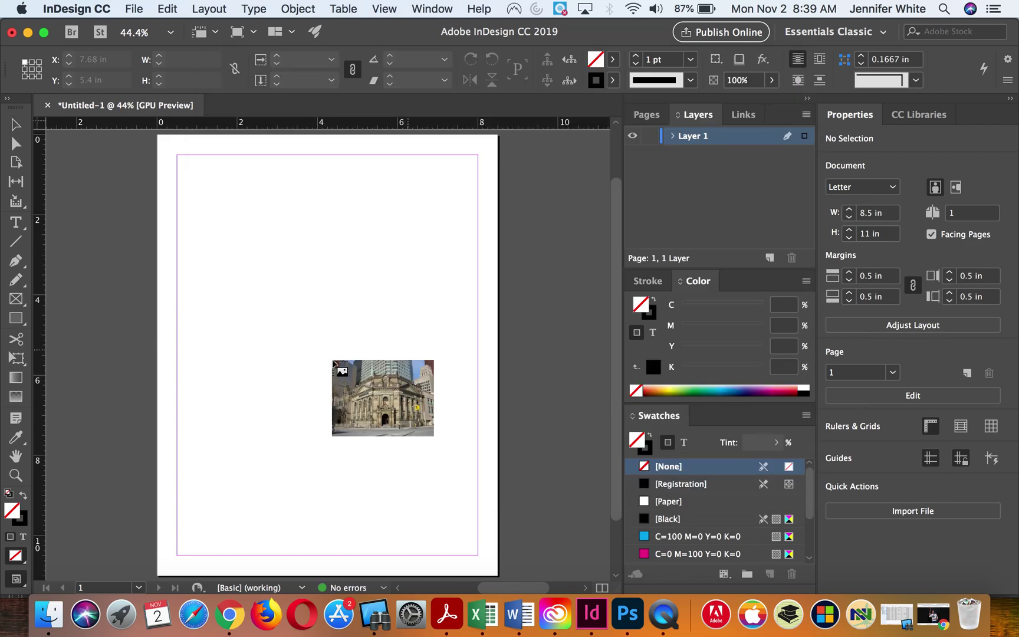
click(250, 361)
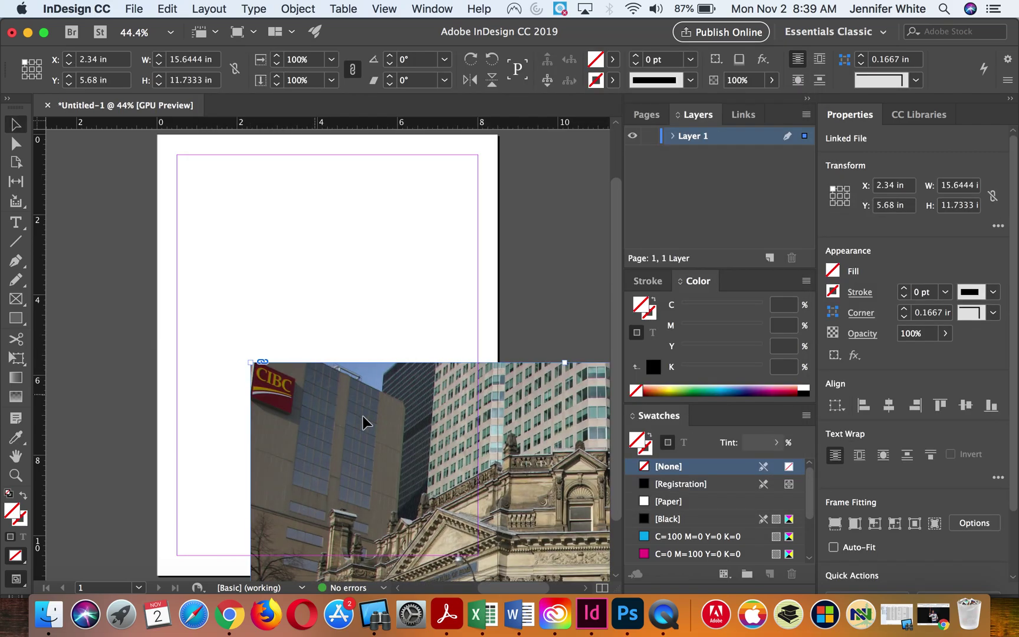
drag(386, 446, 292, 219)
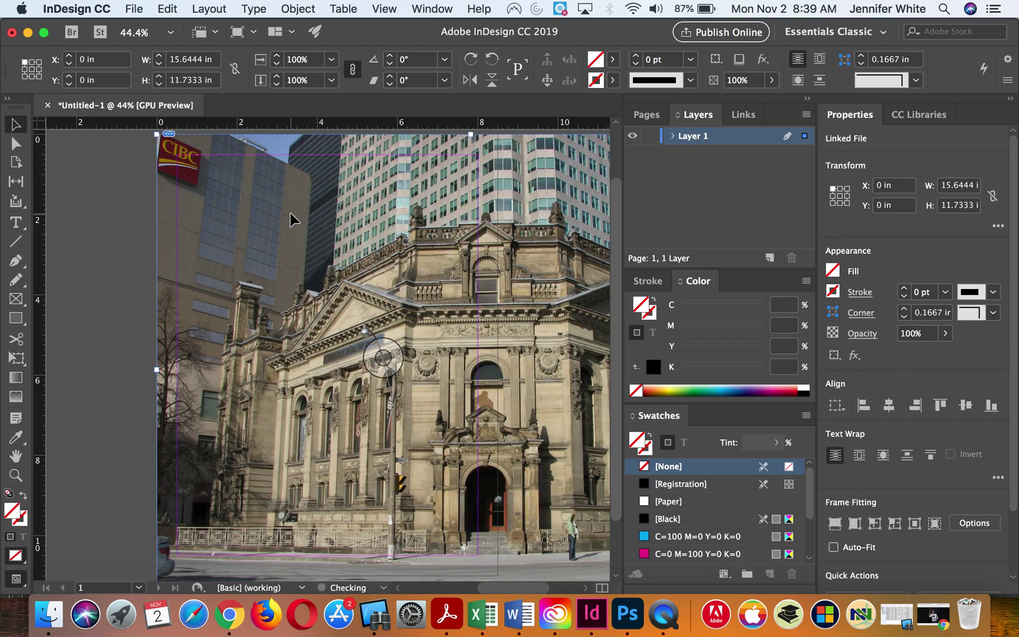
Crop the photo's frame to the 8.5 × 11 in page at its top-left corner
key(super+minus)
key(super+minus)
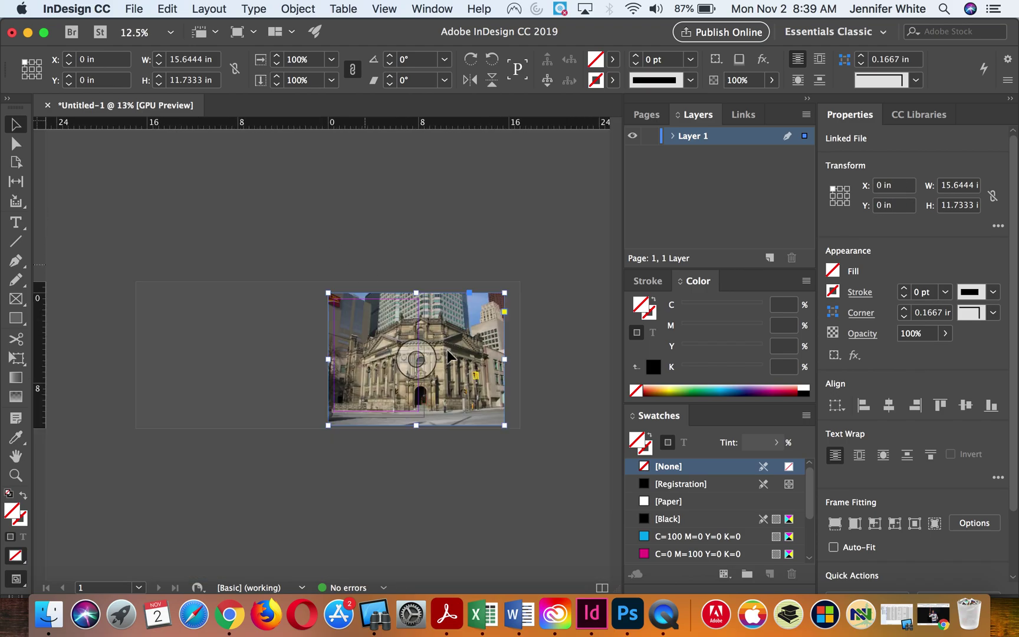
drag(504, 425, 418, 417)
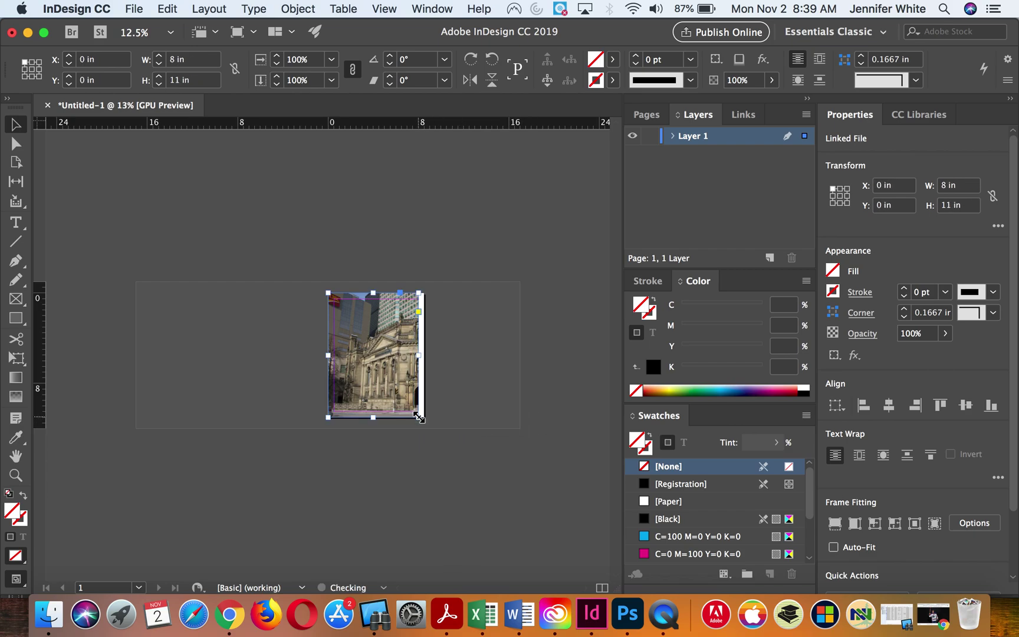
key(super+equal)
key(super+equal)
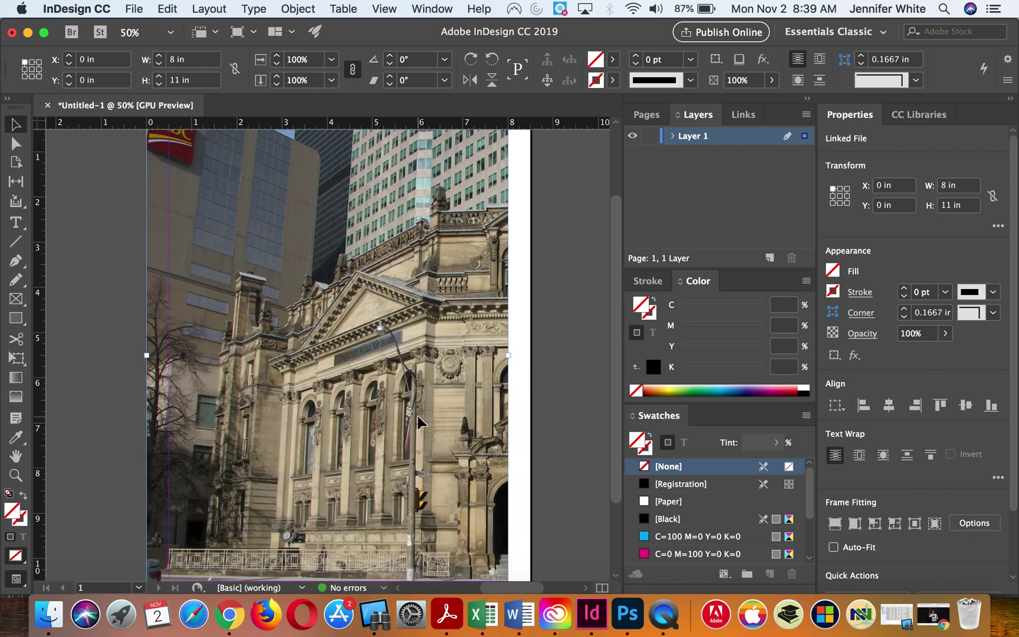
key(super+minus)
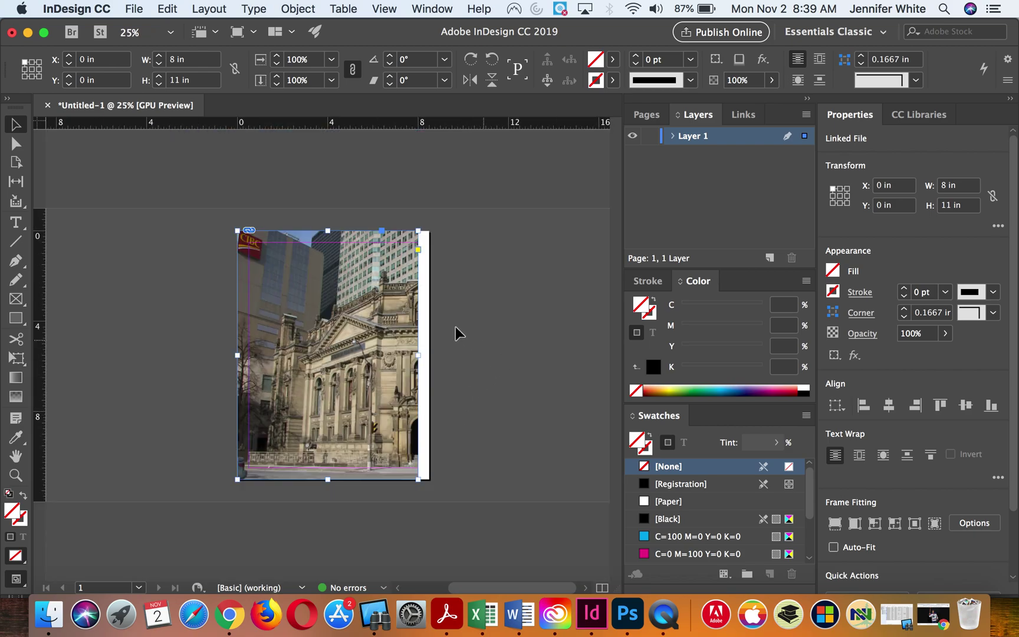
drag(417, 355, 428, 354)
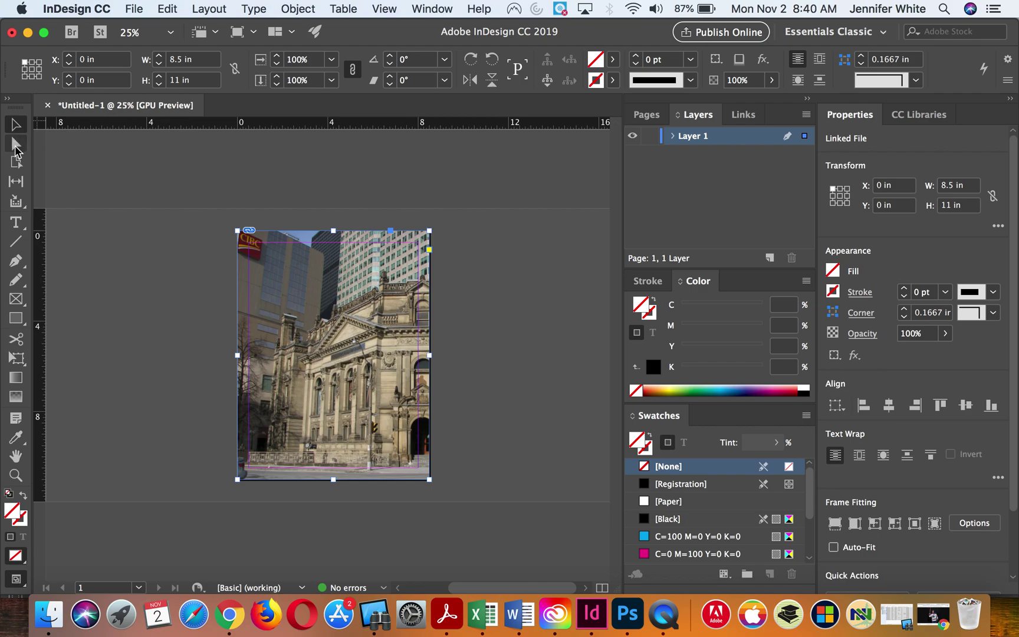
click(16, 147)
Resize the image inside its frame to 11.7 × 11 in and shift it 1.6 in left
click(294, 287)
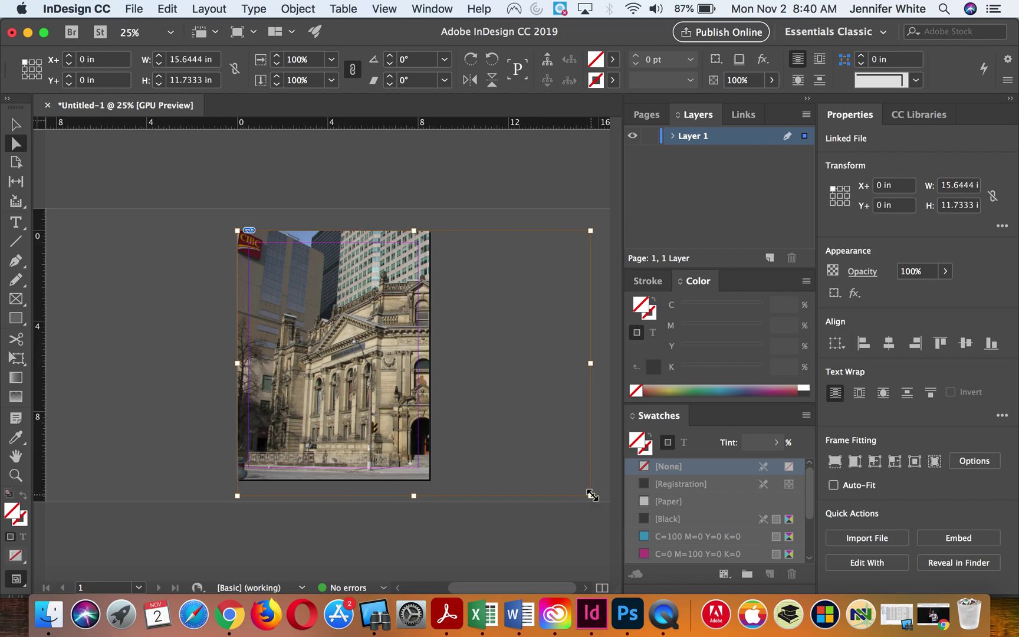
drag(590, 495, 429, 479)
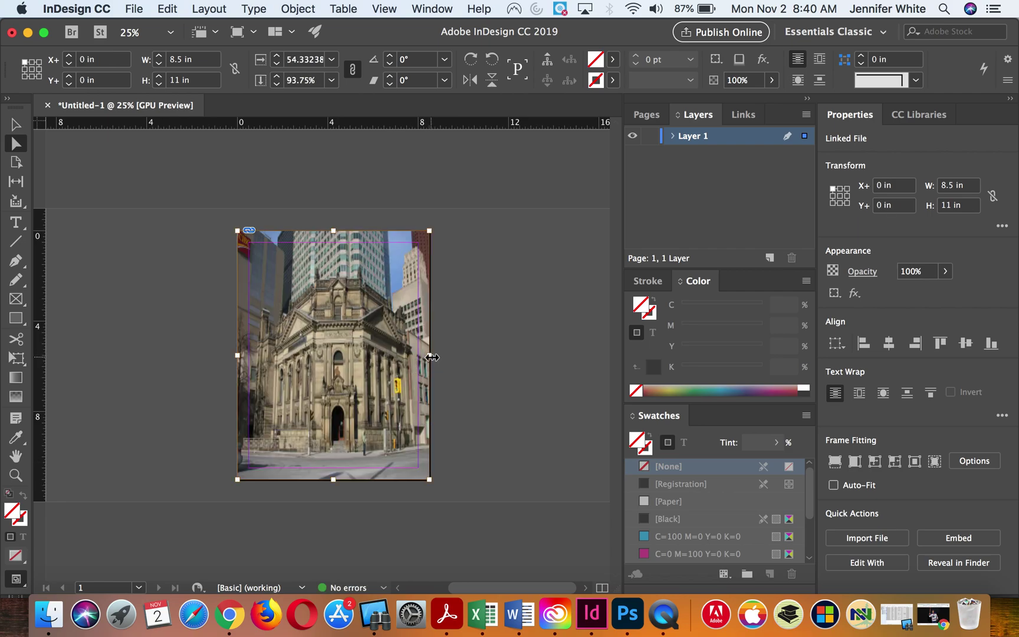
drag(432, 357, 501, 355)
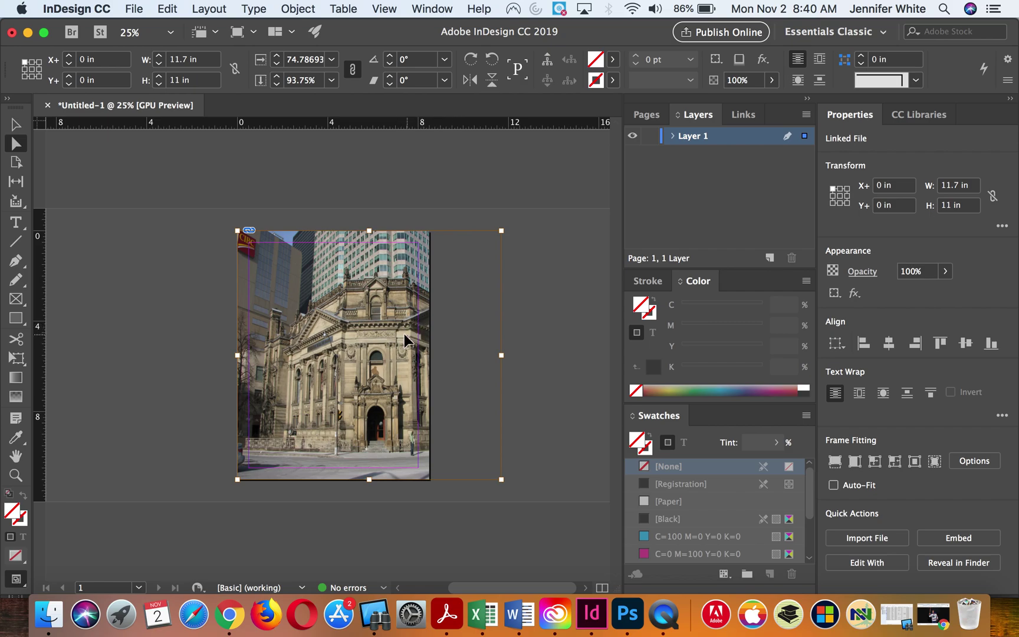
drag(404, 339, 375, 321)
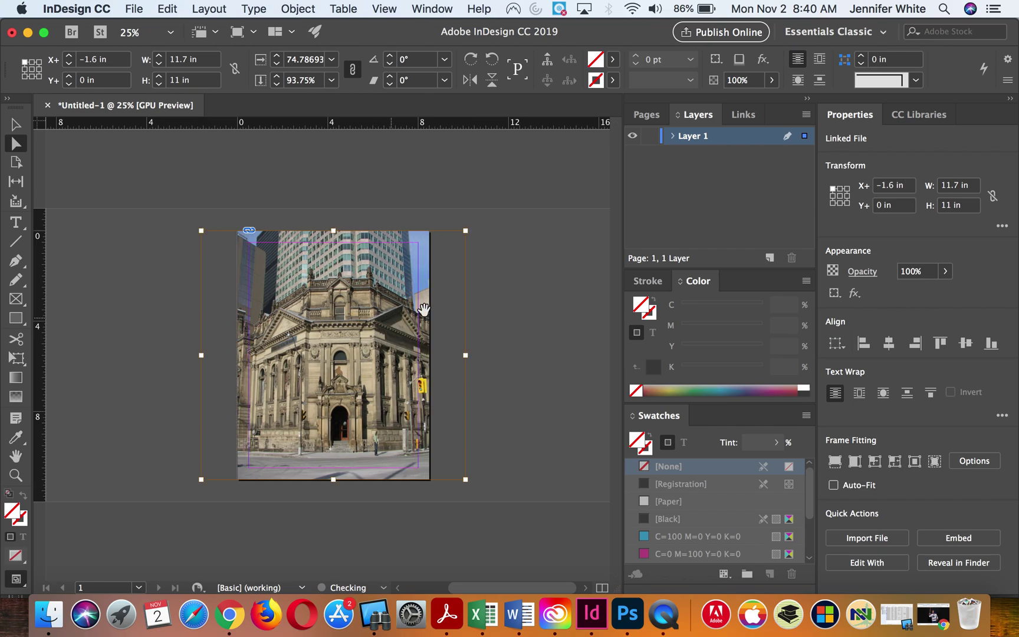
click(495, 321)
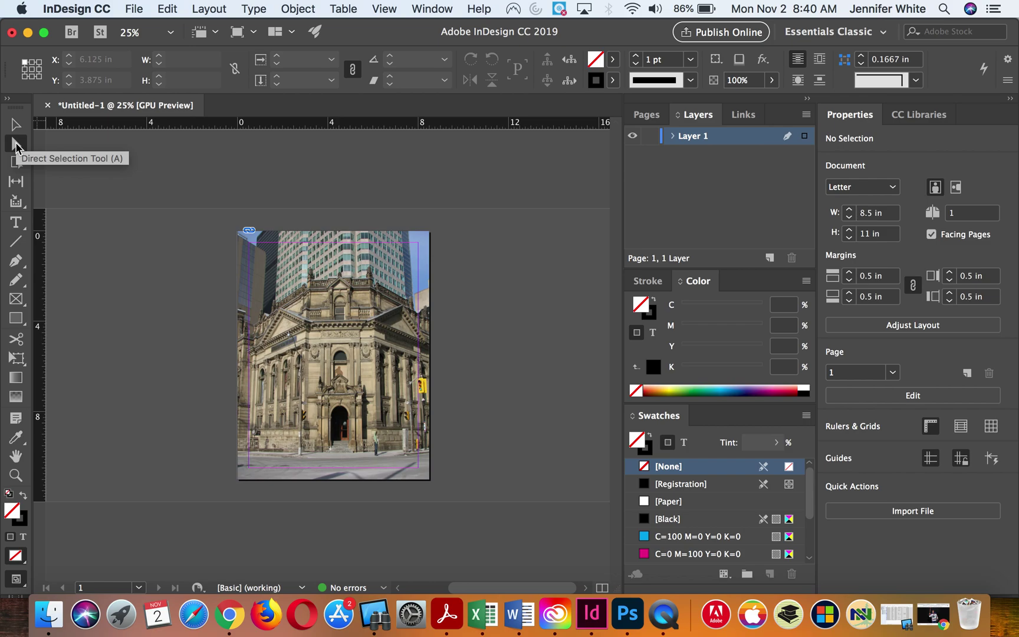
Switch to content editing and load wg.png into the place cursor
click(16, 143)
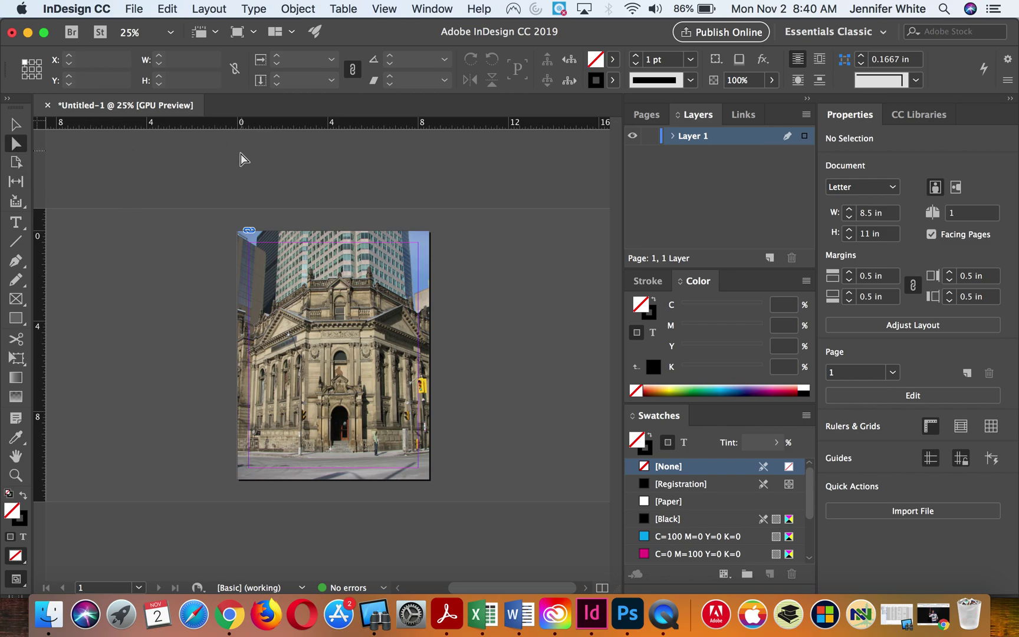
click(135, 11)
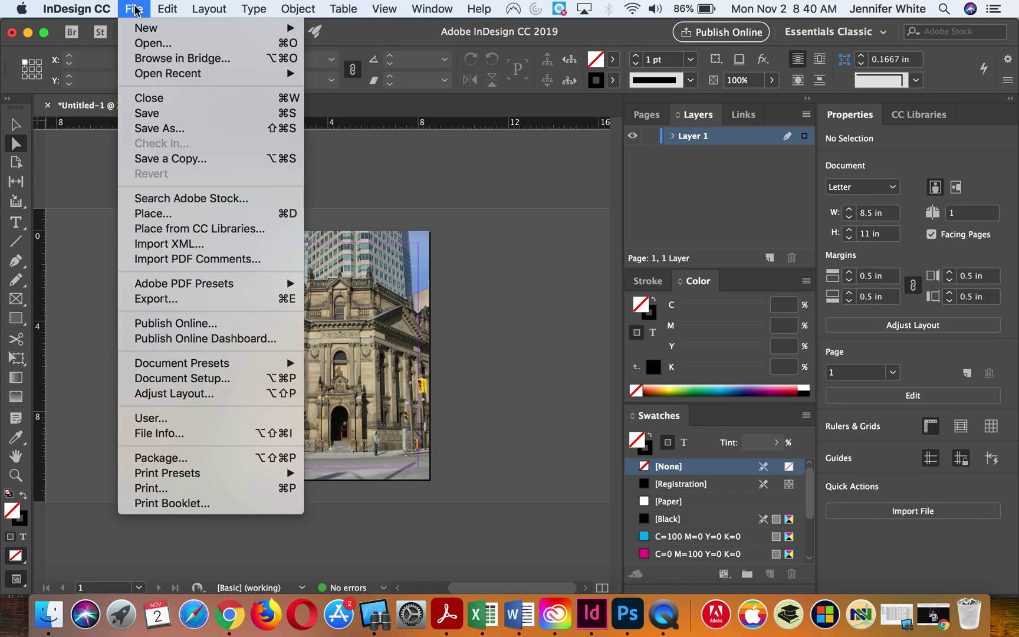
click(164, 215)
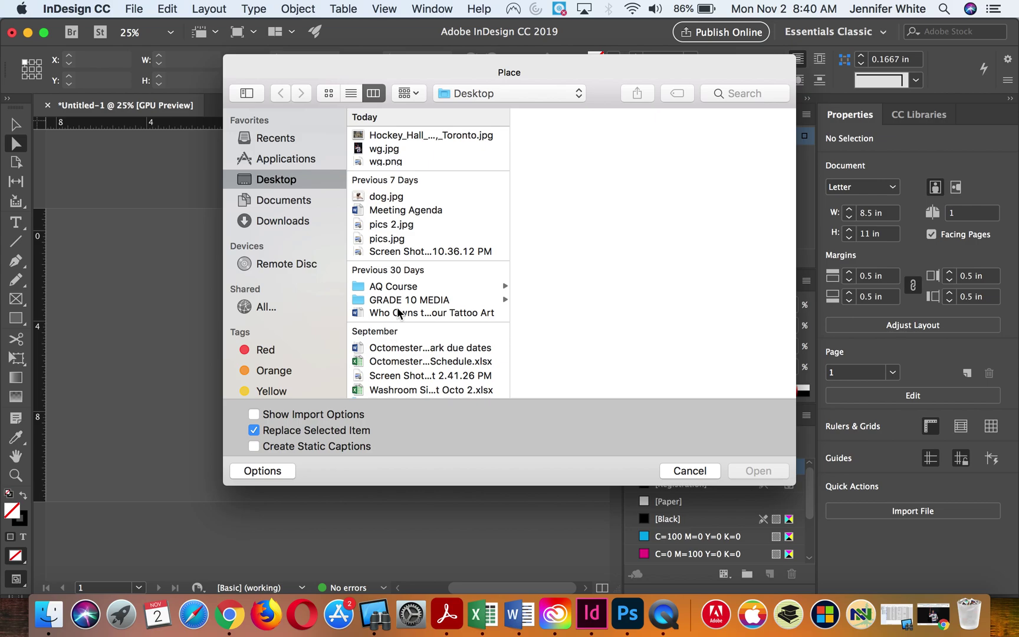
click(381, 163)
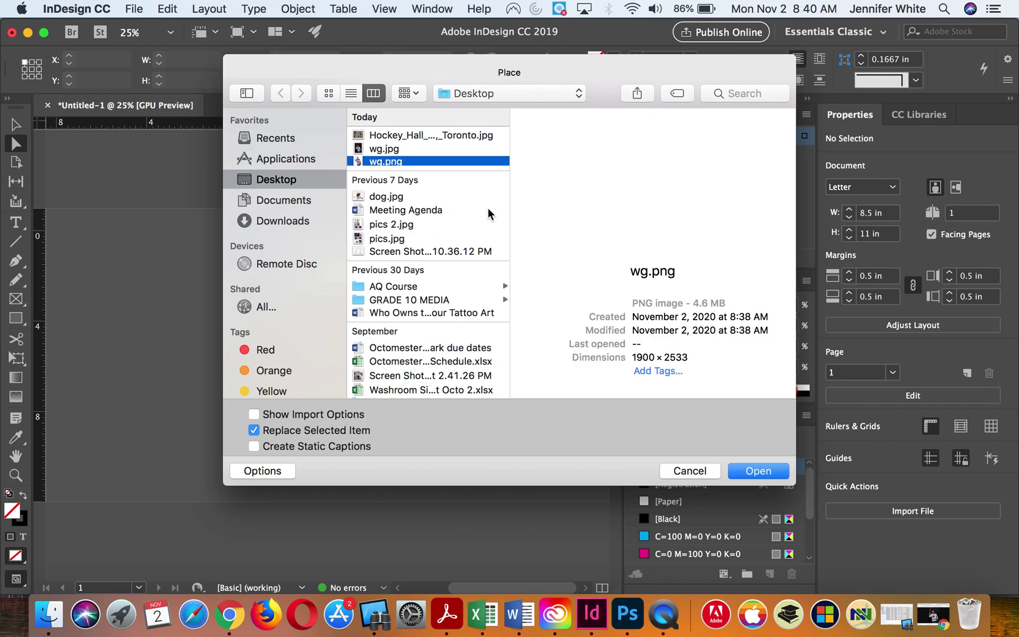
click(760, 471)
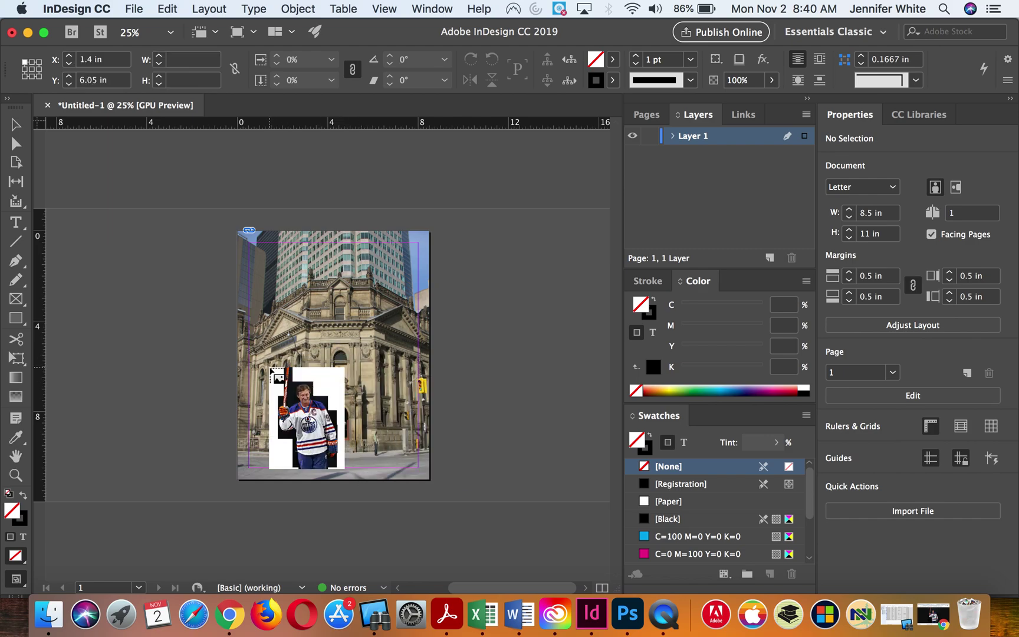
Drop wg.png onto the page and move it, then undo both the move and the placement
click(270, 370)
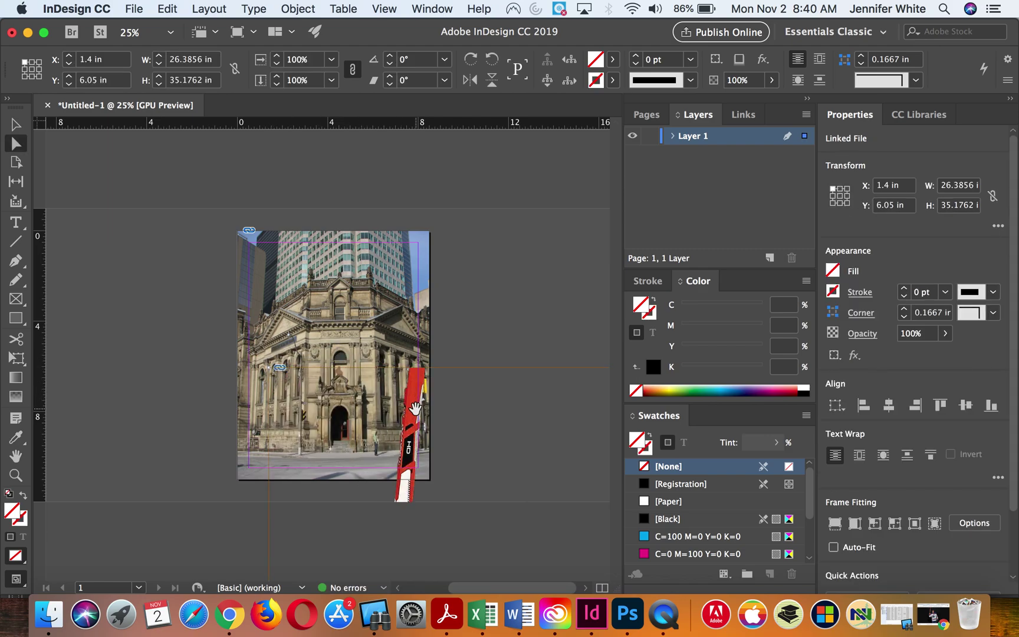
drag(415, 408, 180, 207)
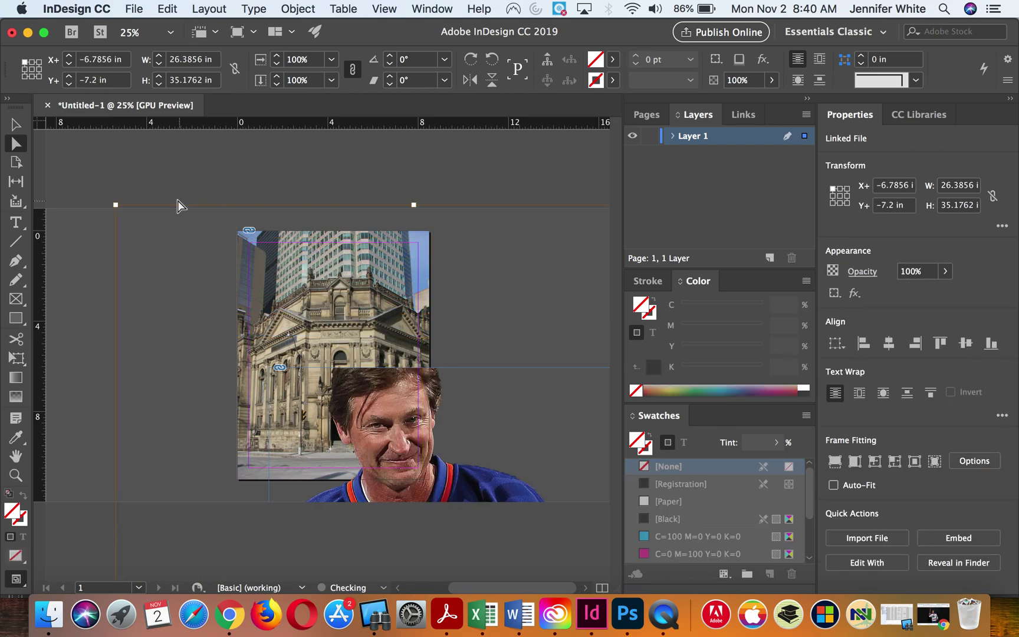
key(super+z)
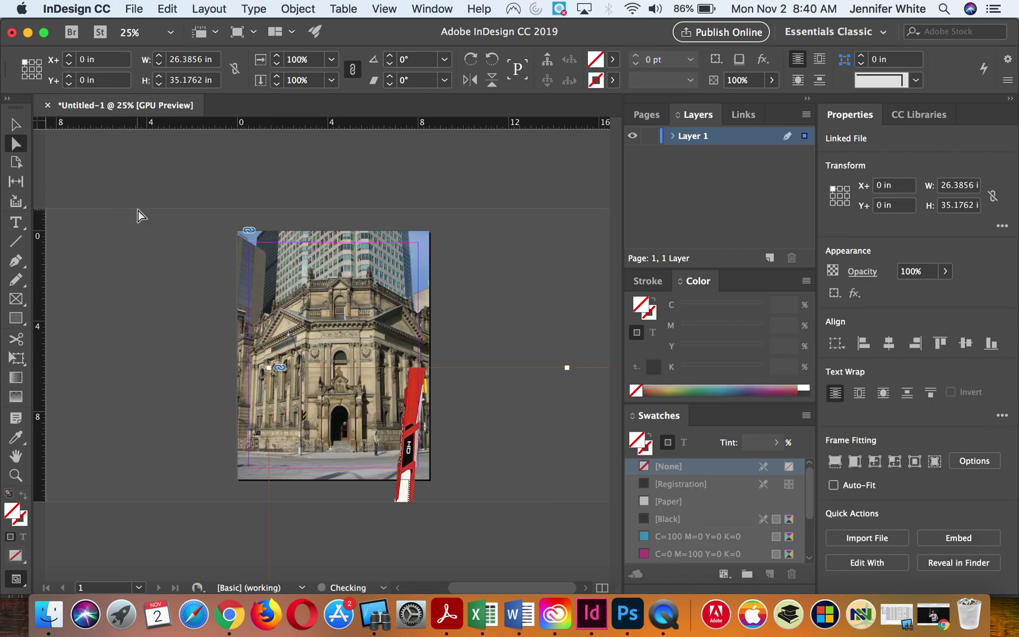
key(super+z)
Deselect the background photo and place wg.png on the page at full size
click(23, 132)
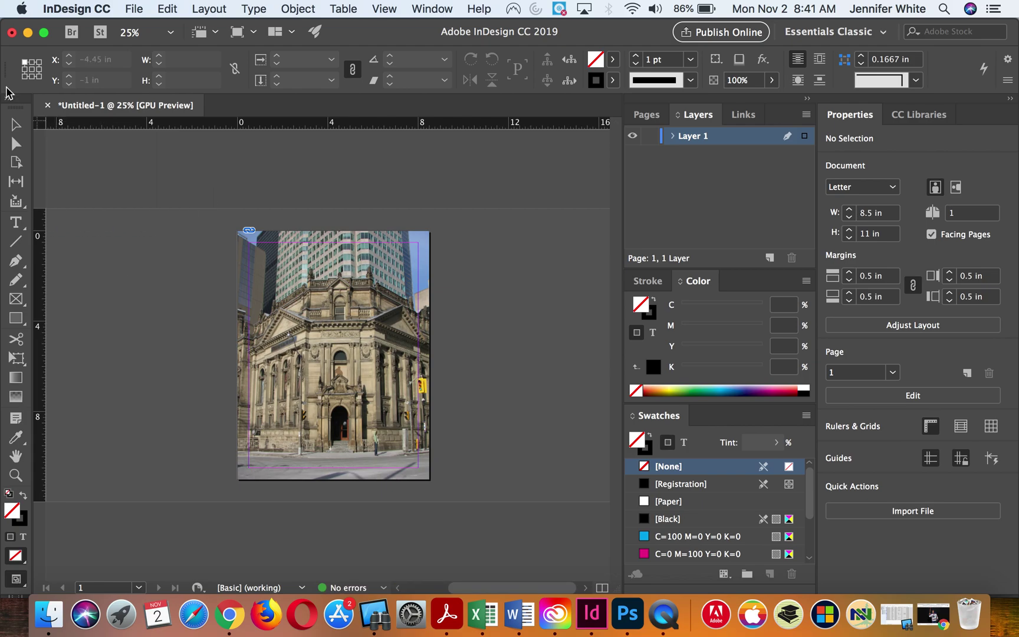
click(264, 316)
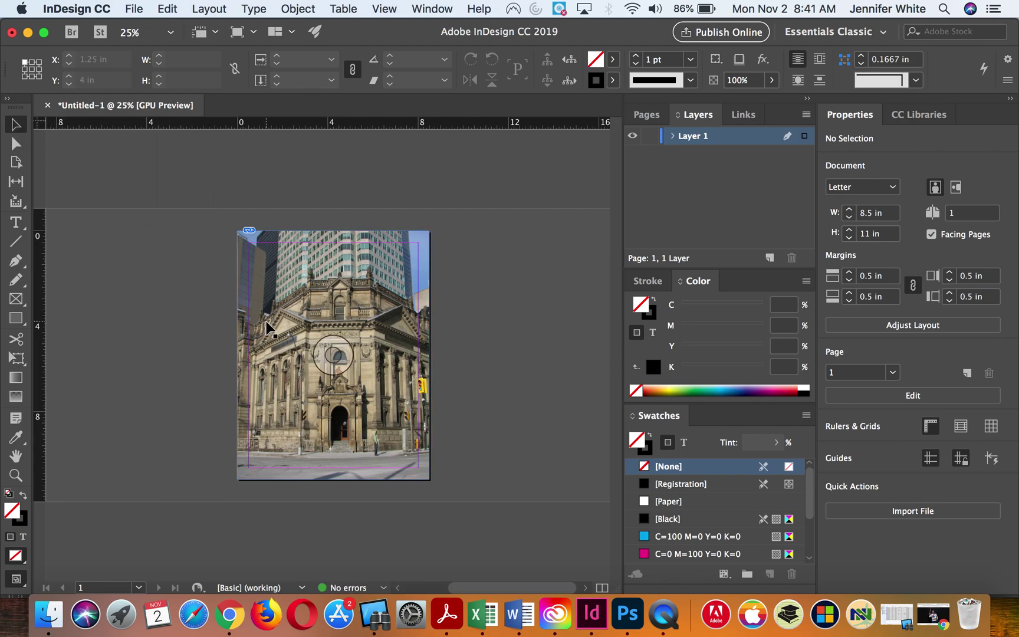
click(199, 327)
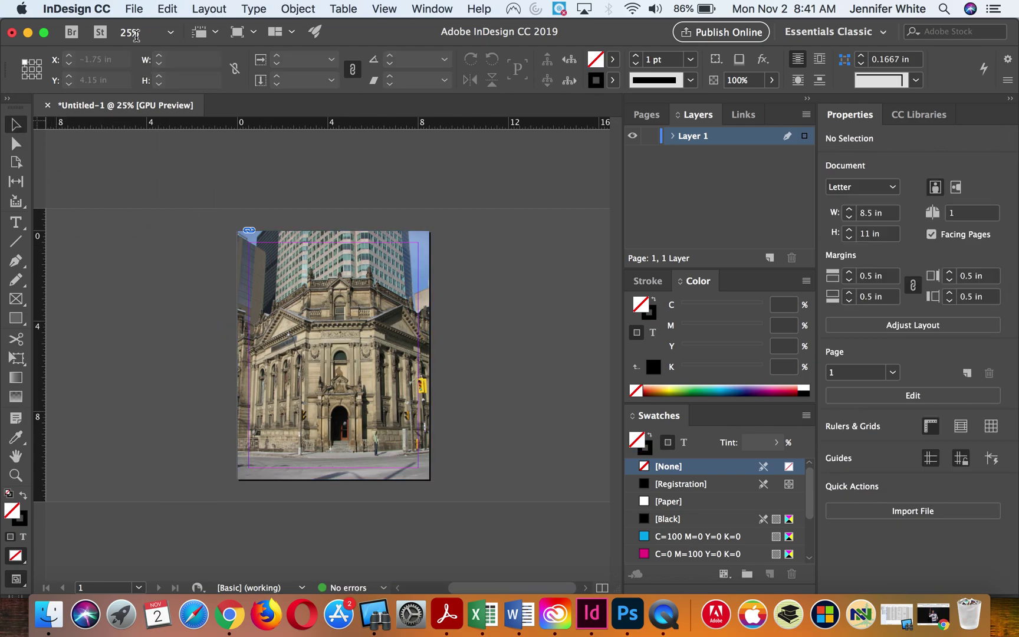
click(136, 8)
click(164, 214)
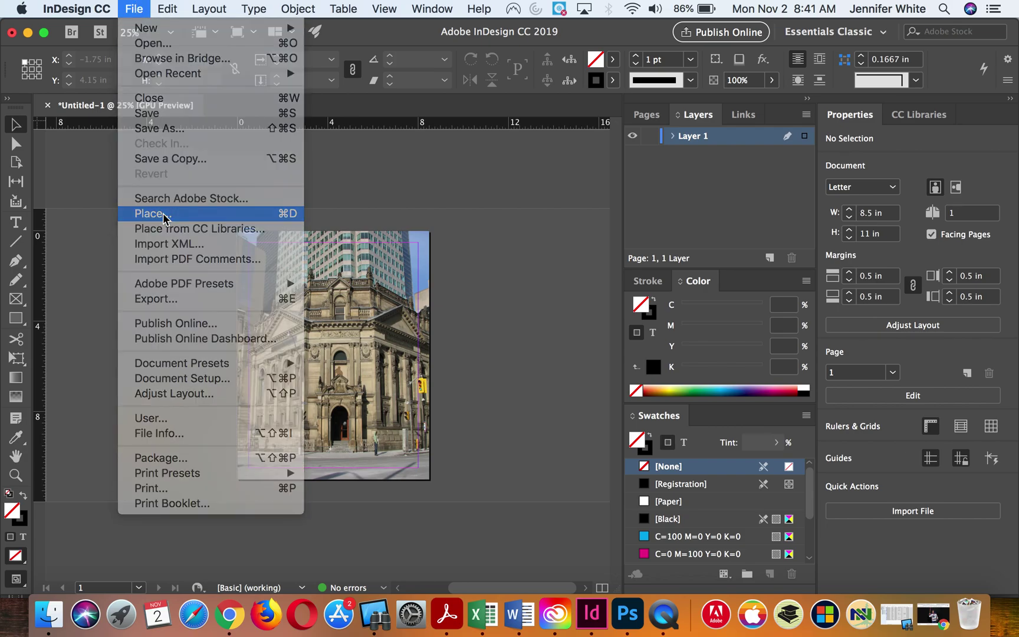
click(372, 161)
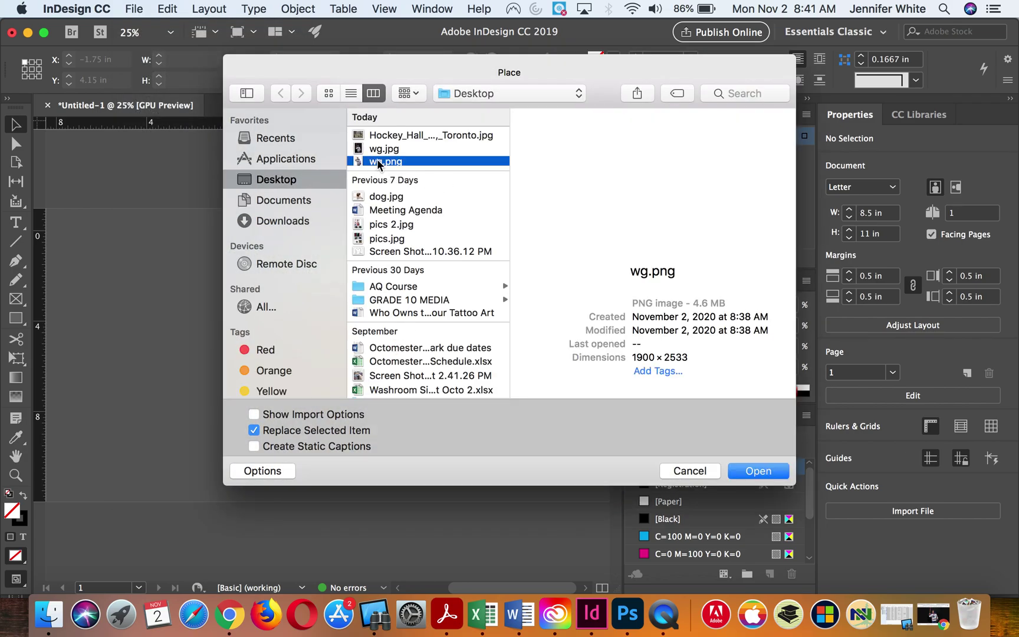
click(760, 470)
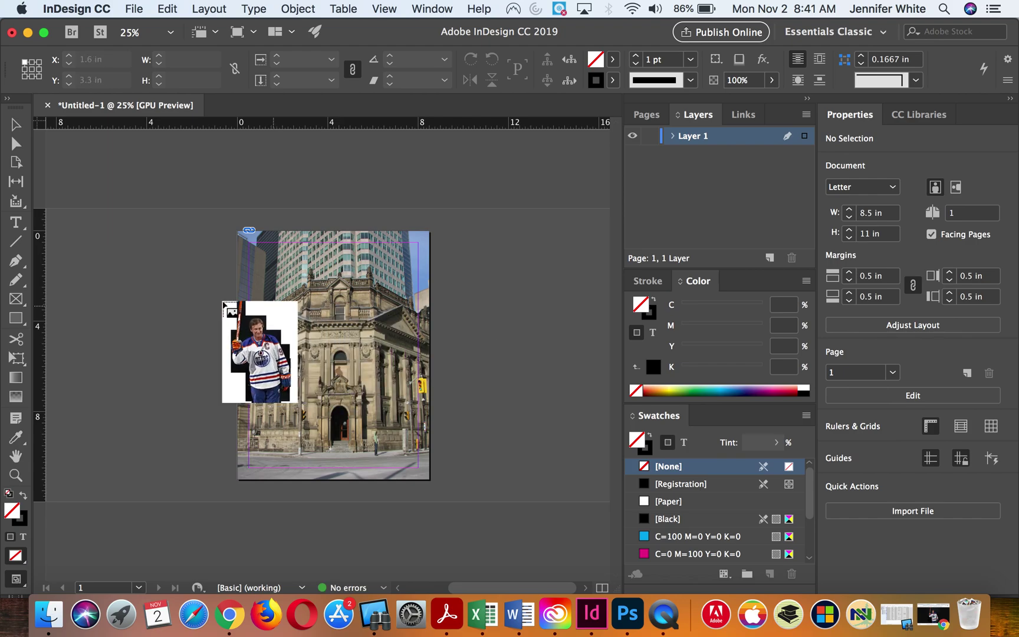
click(263, 307)
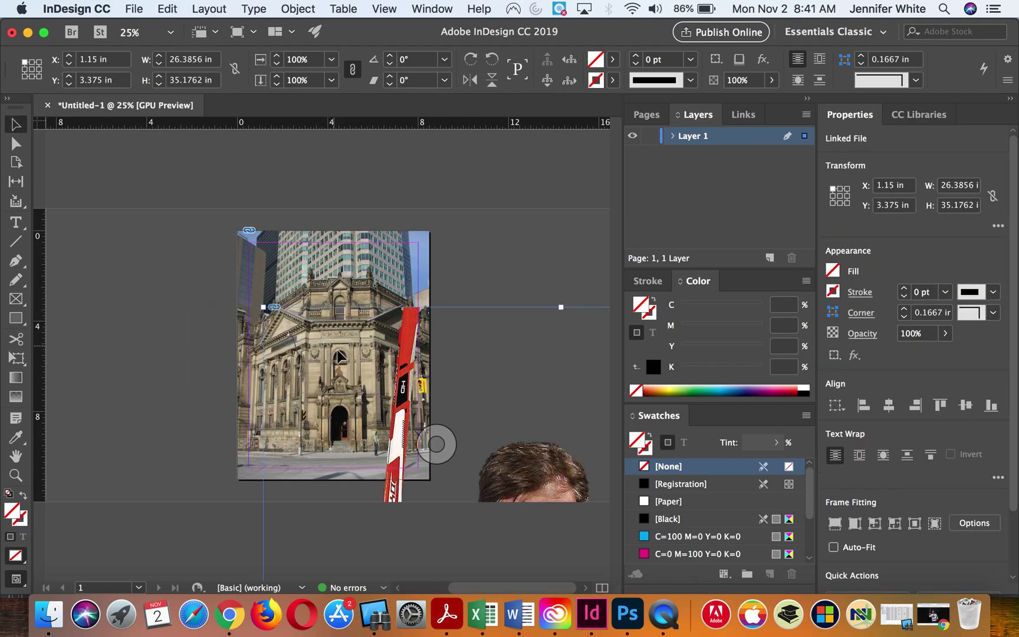
Move wg.png up-left and shrink its frame to about 9.83 × 17.26 in
drag(289, 328, 193, 264)
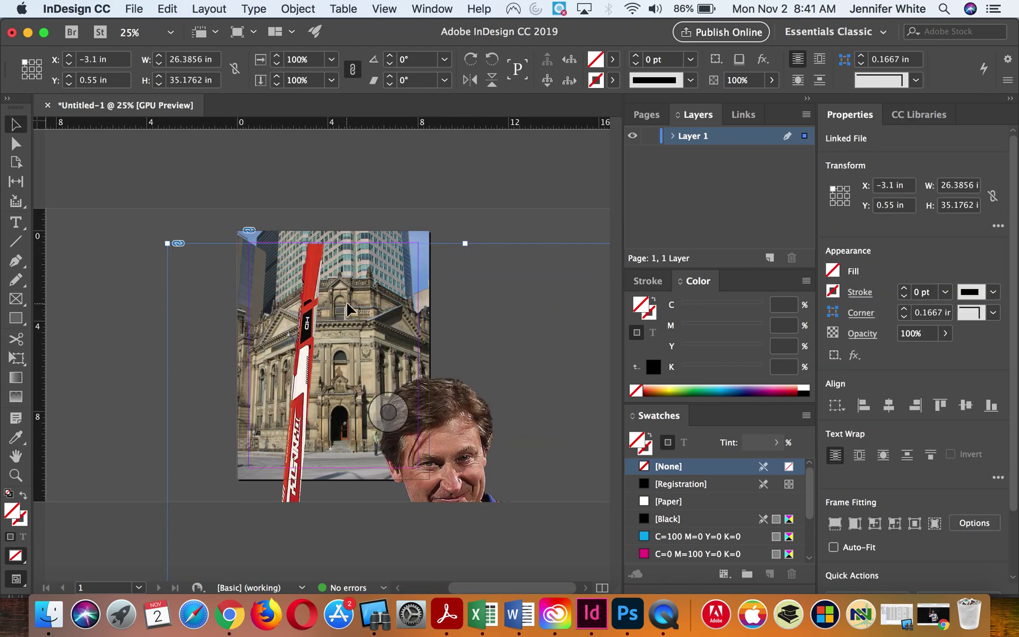
key(super+minus)
key(super+minus)
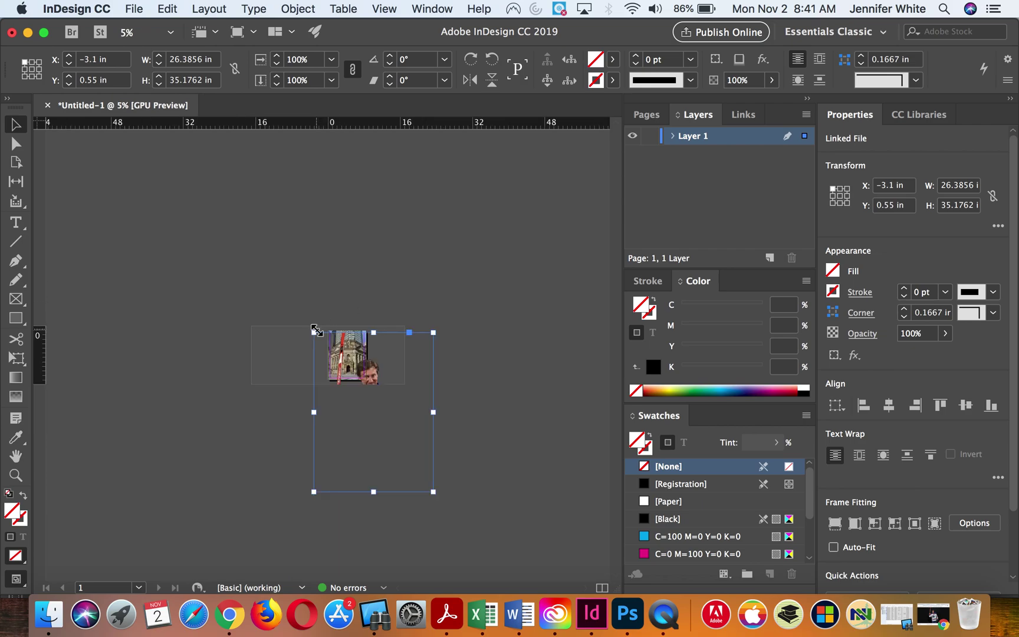
drag(314, 333, 360, 382)
drag(403, 417, 352, 357)
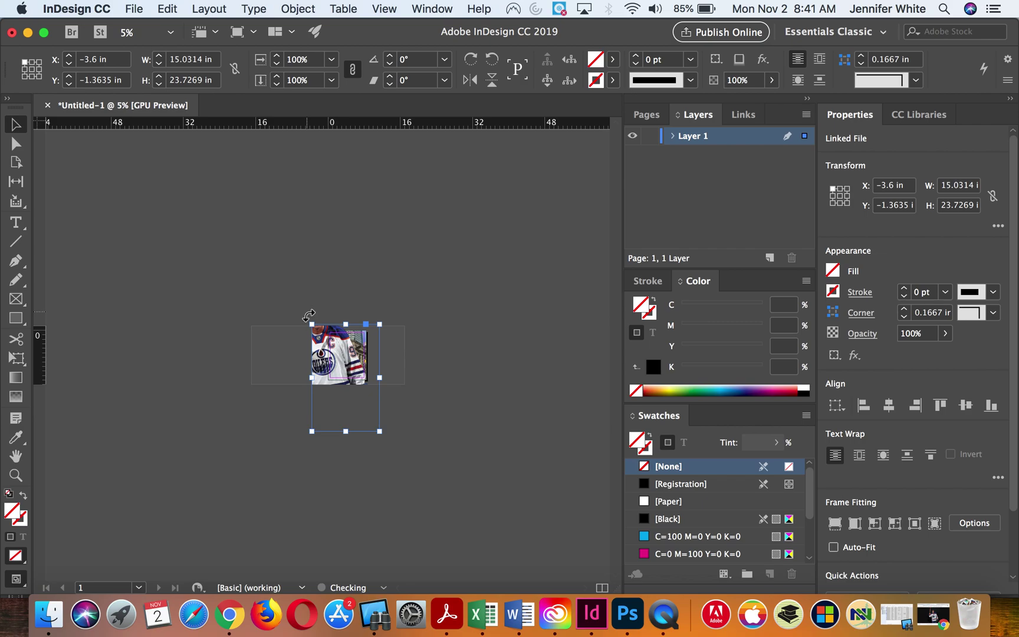
drag(312, 324, 344, 340)
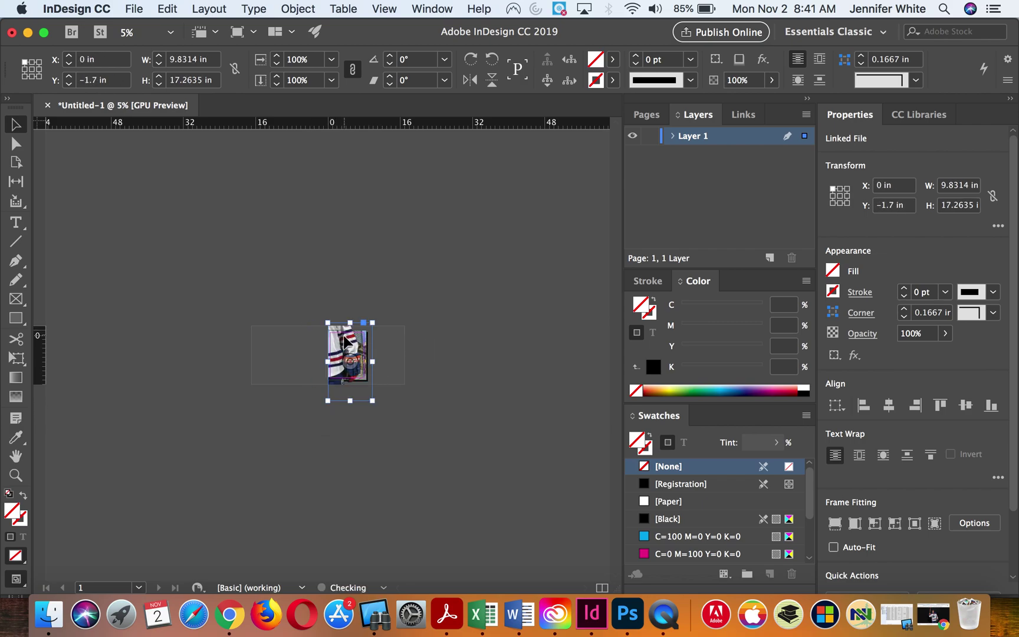
key(super+equal)
key(super+equal)
key(super+equal)
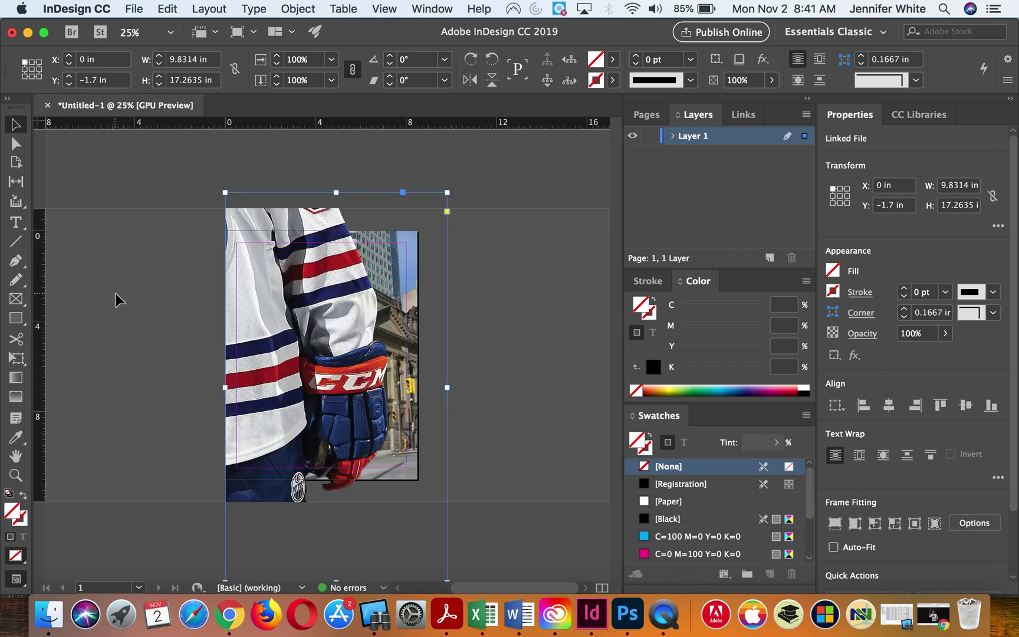
Scale the wg.png content down inside its frame to about 10.7 × 17.2 in
click(16, 144)
click(300, 245)
key(super+minus)
key(super+minus)
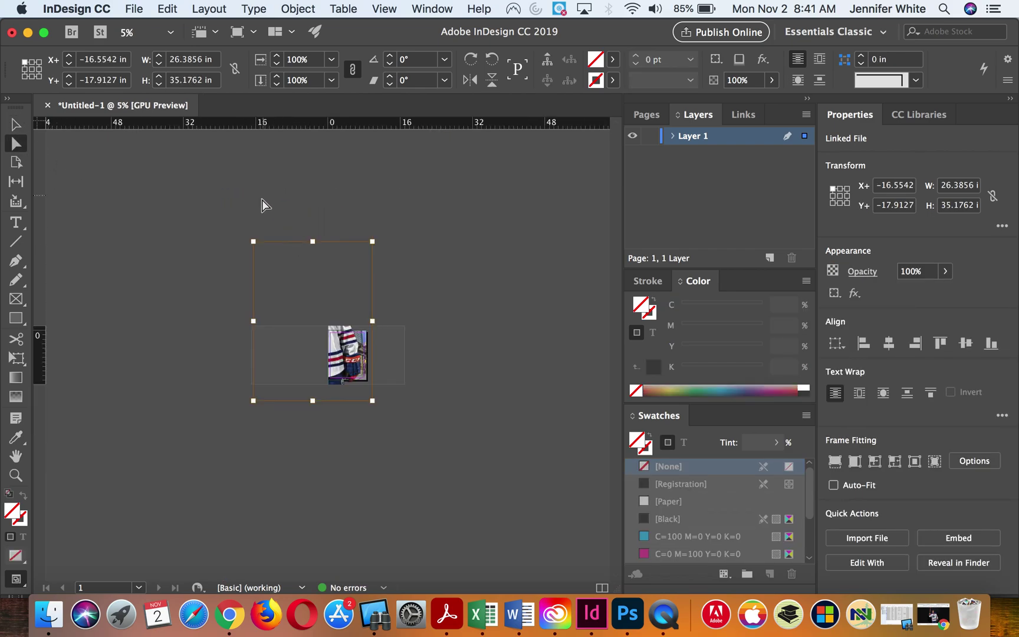
drag(253, 241, 315, 315)
key(super+equal)
key(super+equal)
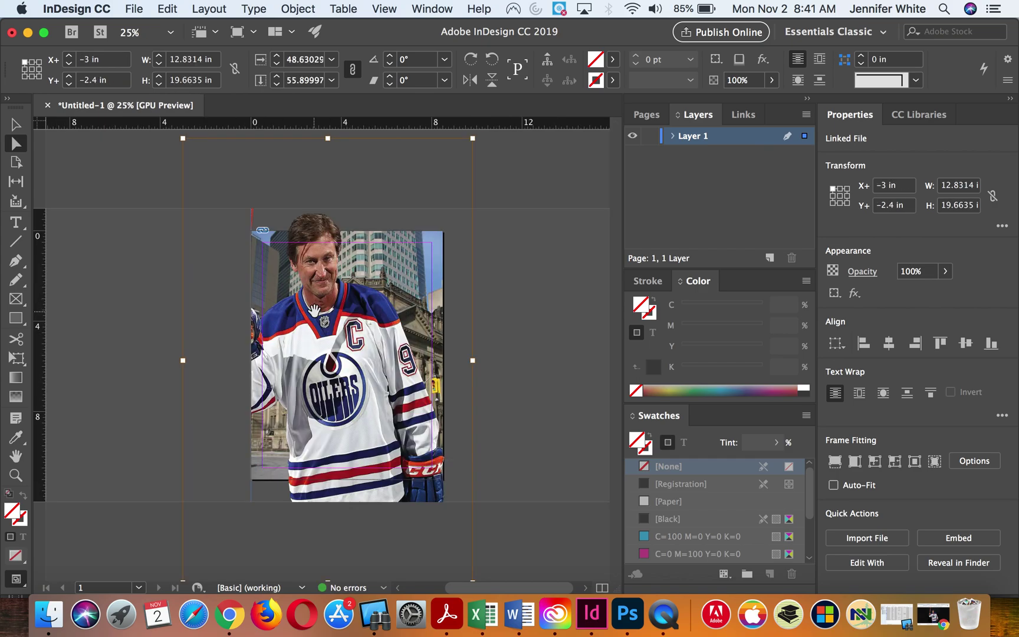
drag(183, 138, 232, 194)
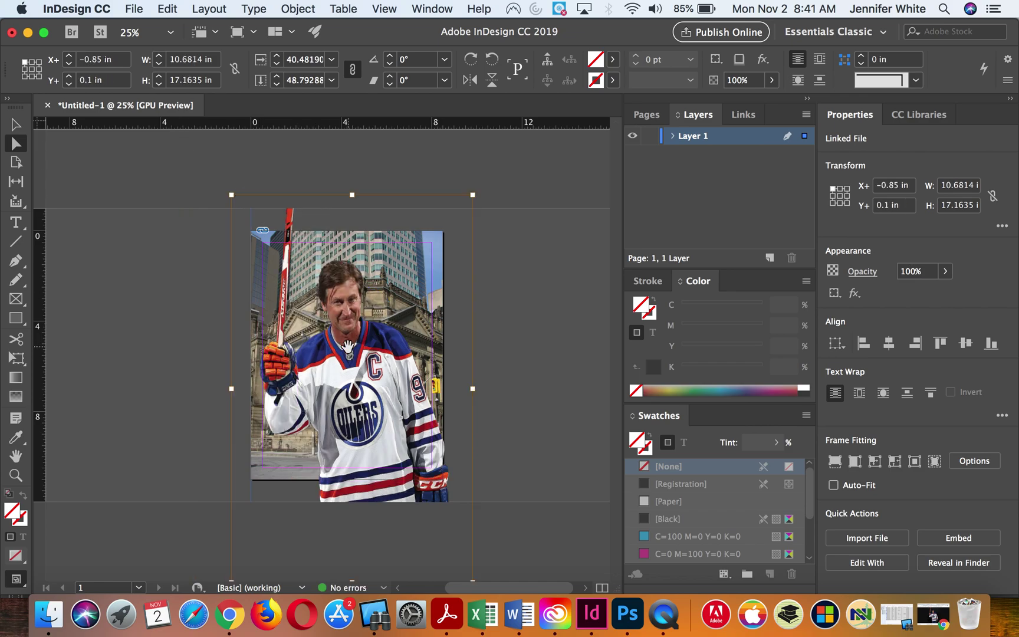
Crop the frame to 9.34 × 11 in, position it on the page, and deselect
drag(353, 194, 350, 231)
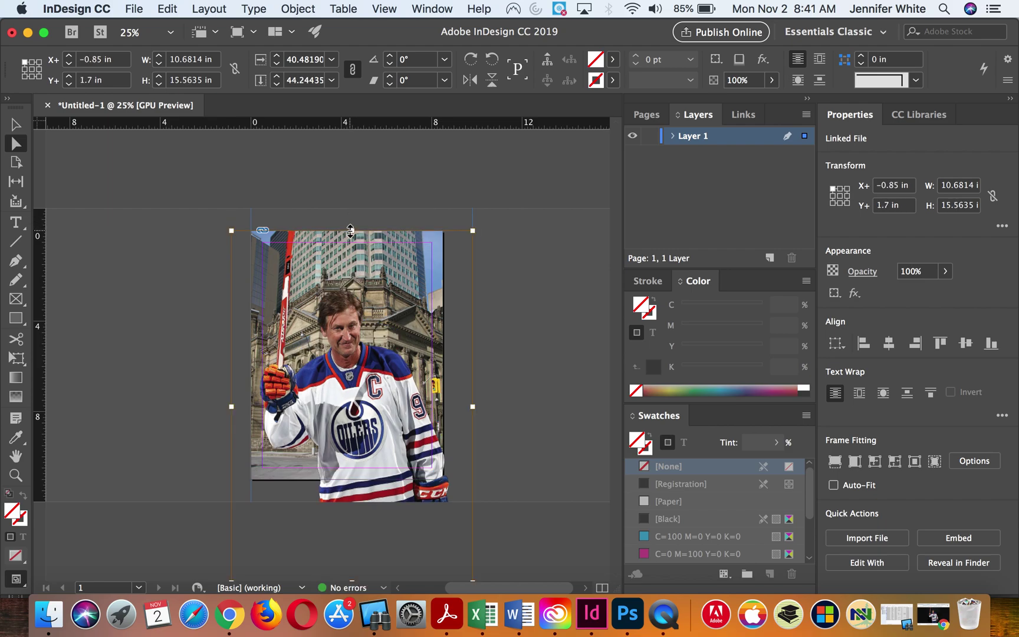
key(super+minus)
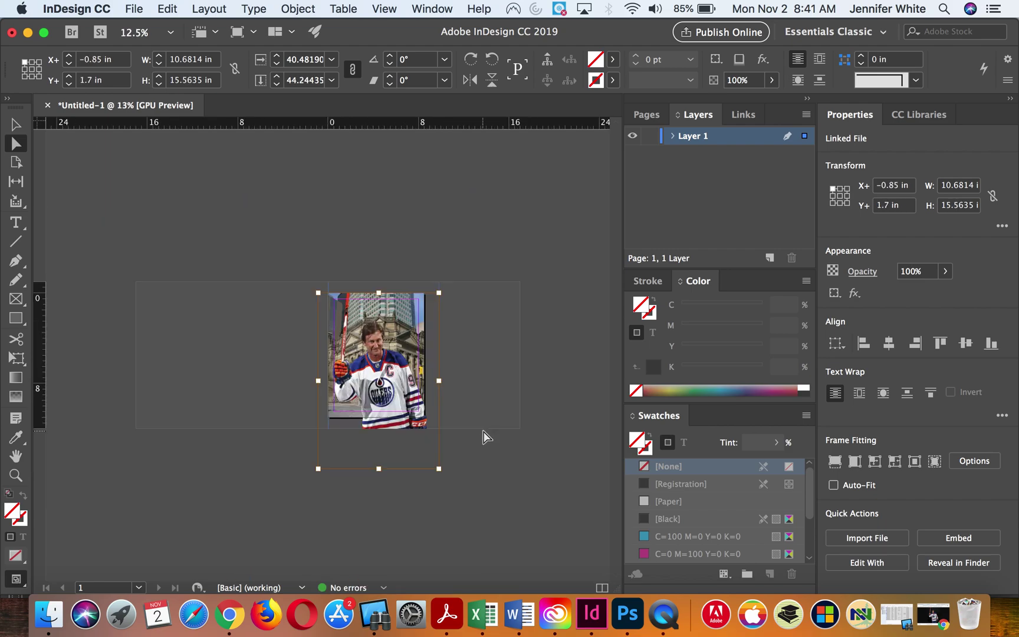
drag(378, 468, 378, 428)
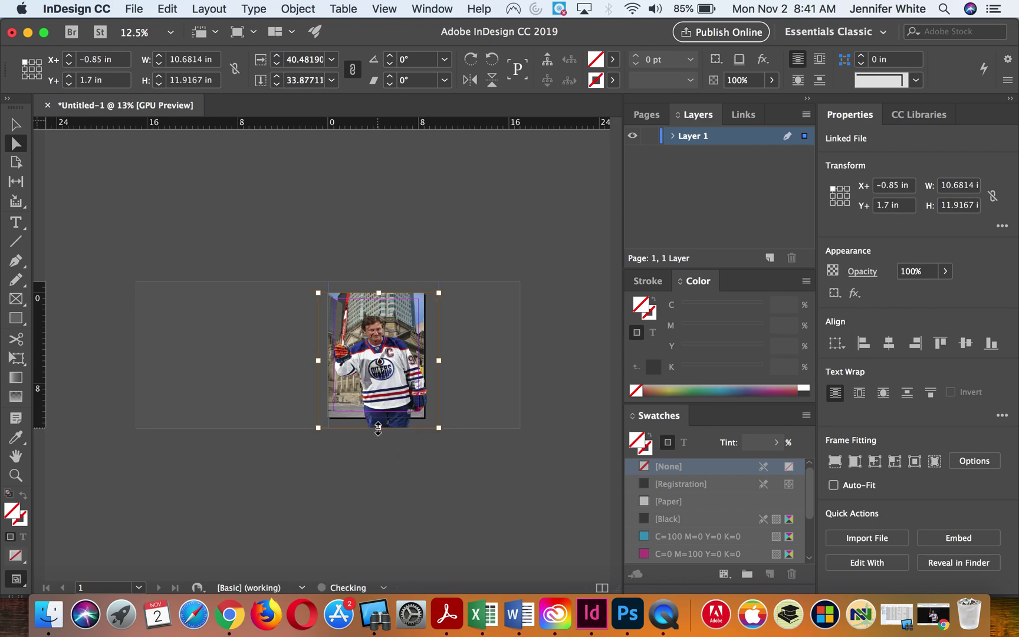
key(super+equal)
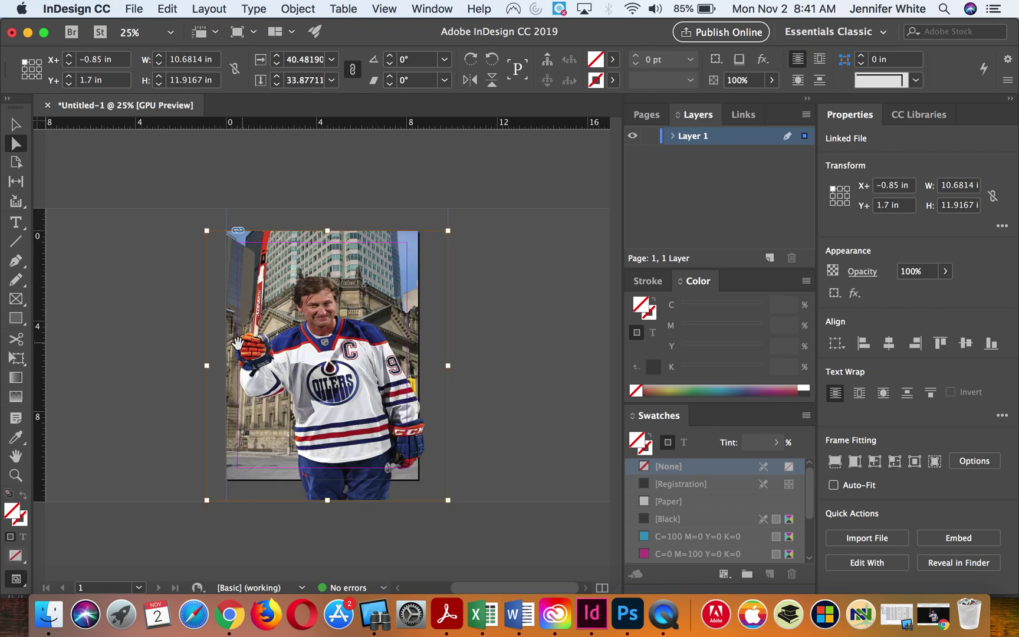
drag(209, 231, 240, 265)
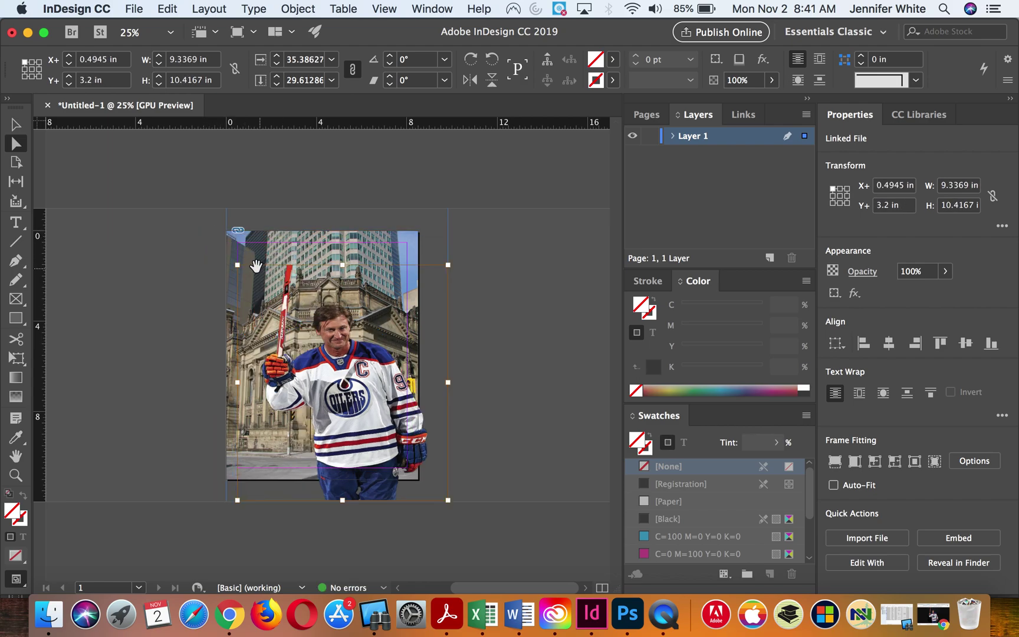
drag(328, 368, 312, 330)
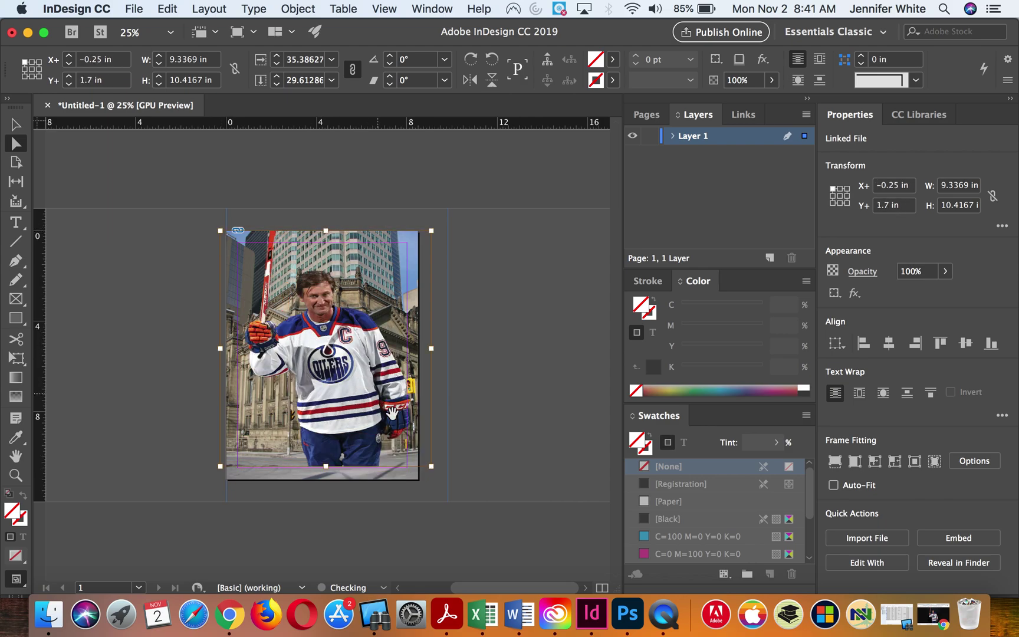
drag(326, 468, 326, 479)
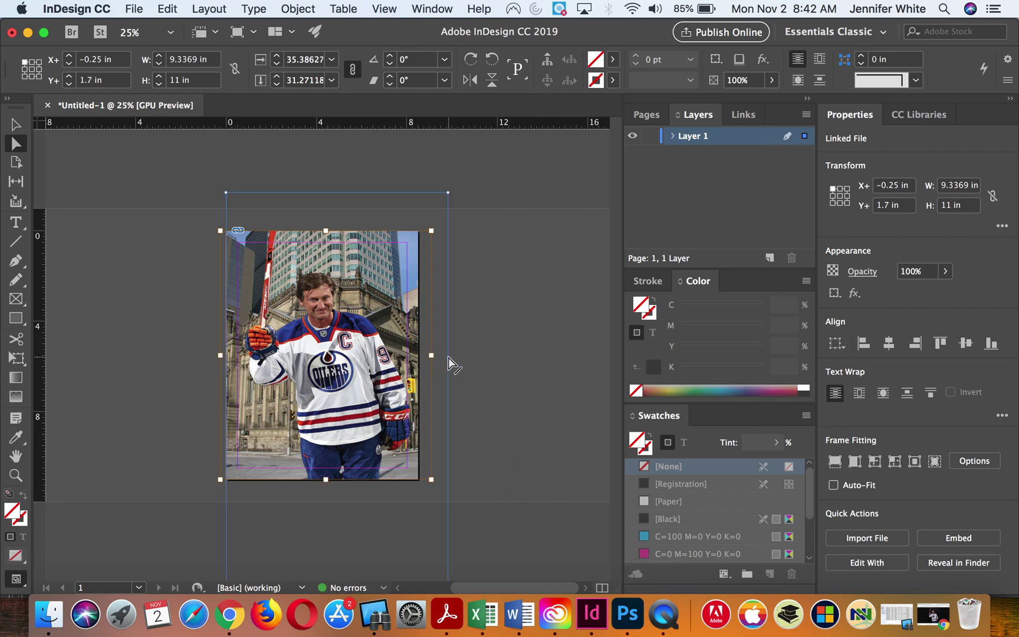
click(522, 170)
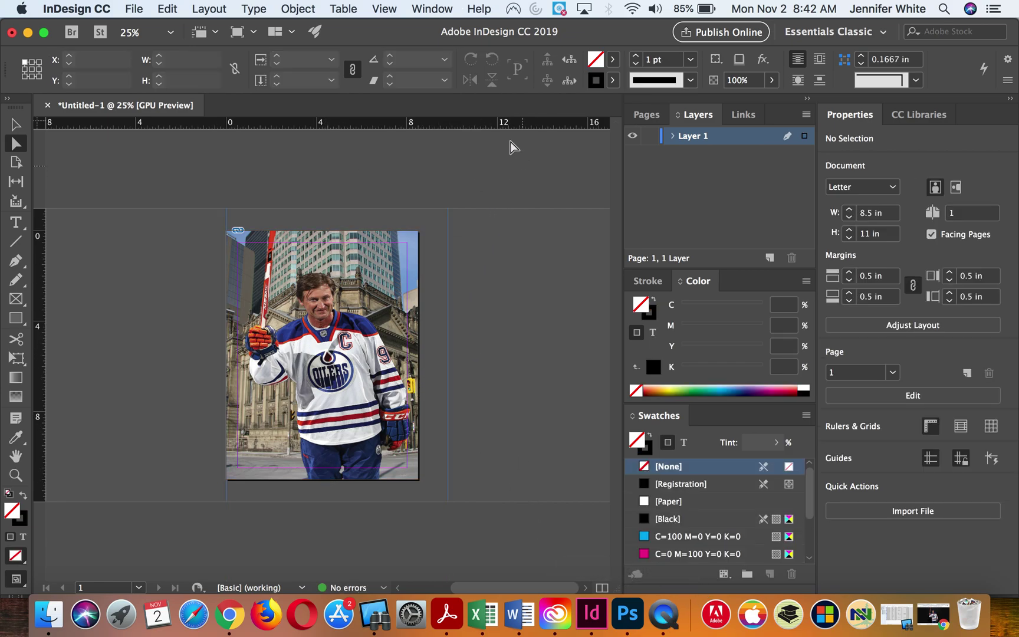